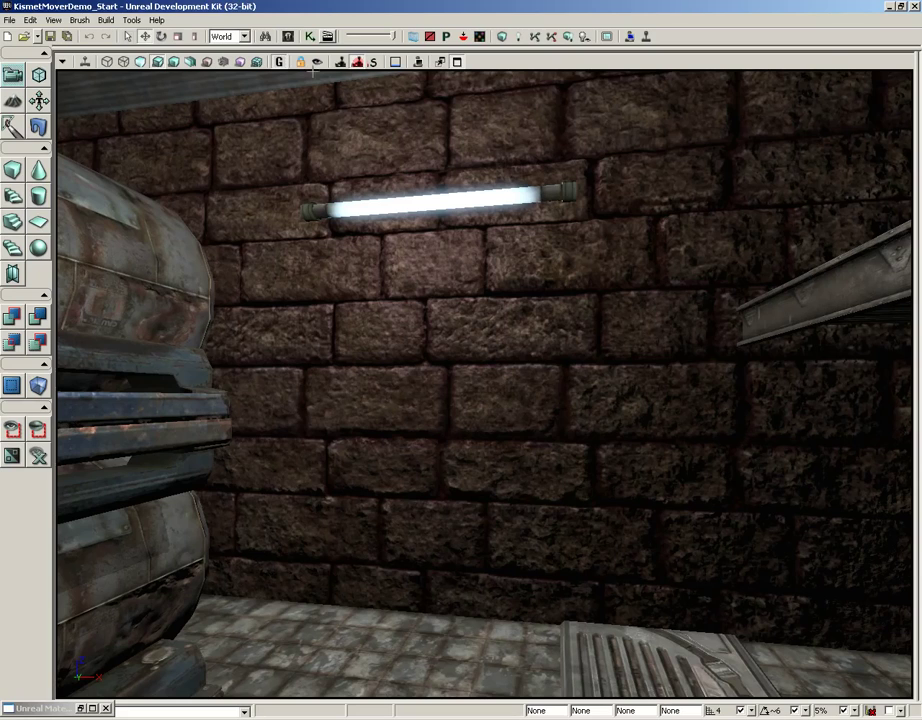
# Step: Open M_BrickDemo in the Material Editor, inspect its TexCoord tiling of 5, and bring the Bump Offset group into view
pyautogui.click(289, 37)
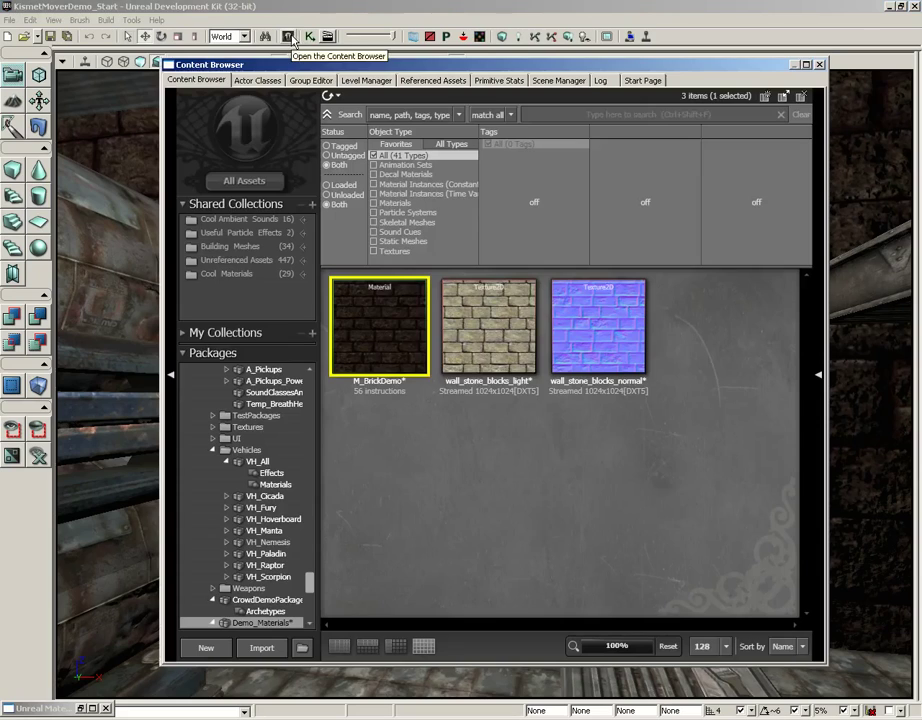
pyautogui.doubleClick(376, 316)
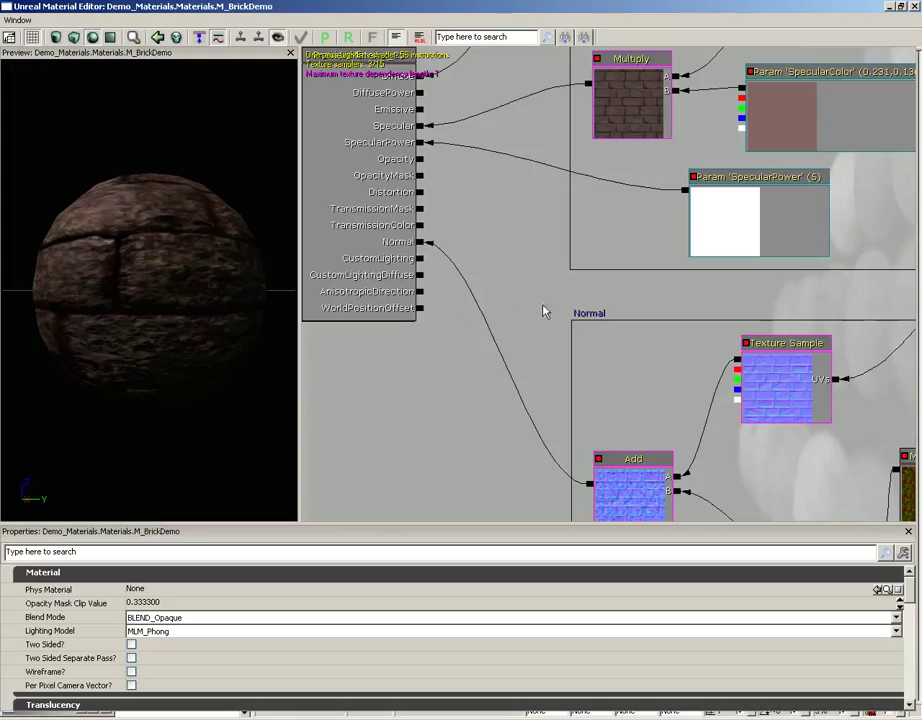
pyautogui.moveTo(668, 334); pyautogui.dragTo(492, 214)
pyautogui.click(622, 403)
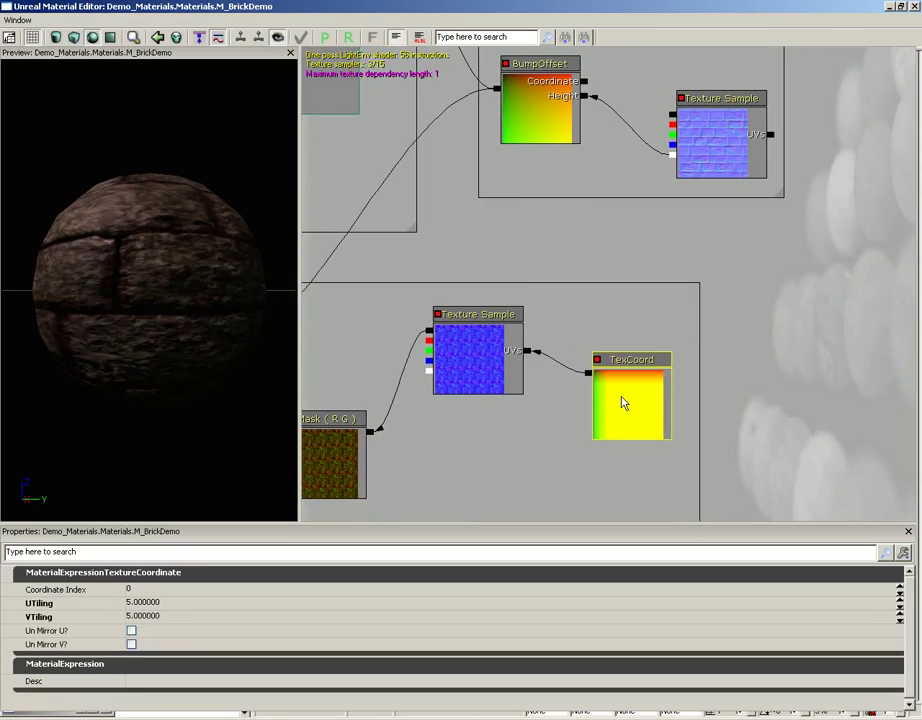
pyautogui.moveTo(611, 251); pyautogui.dragTo(560, 465)
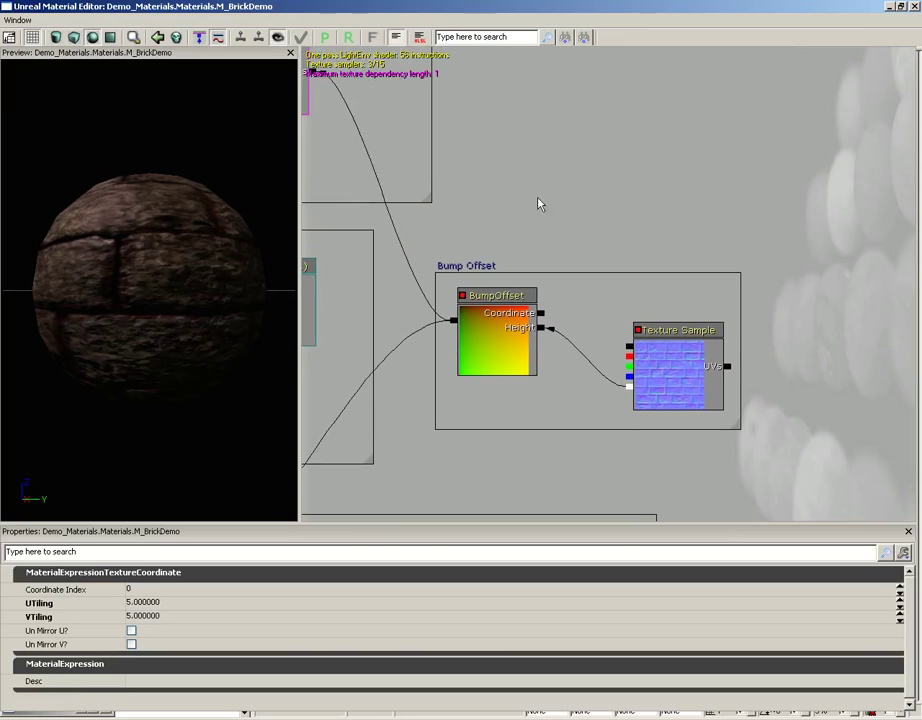
pyautogui.rightClick(589, 131)
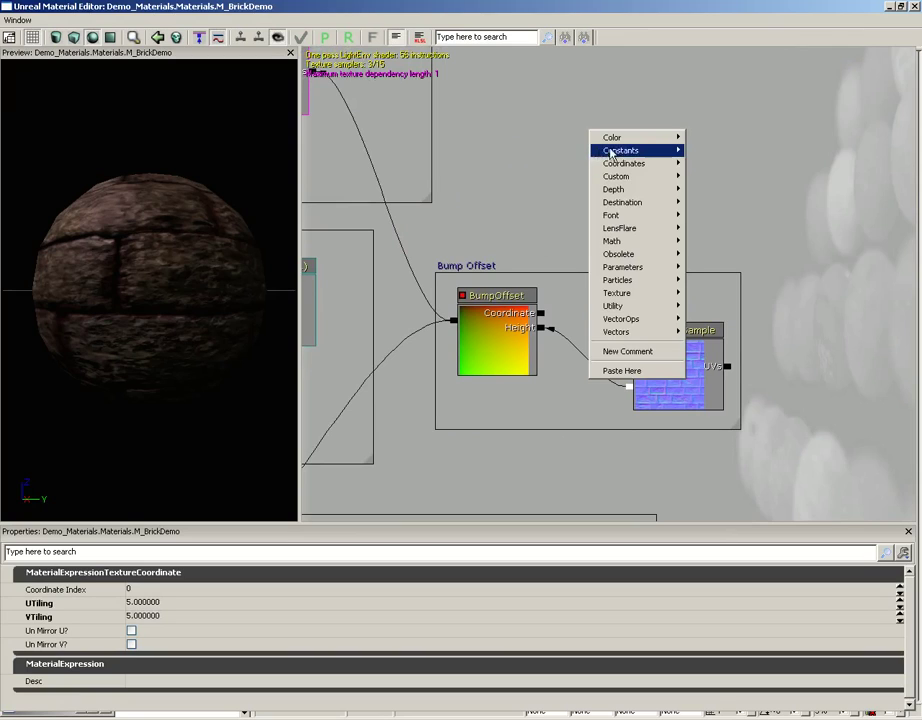
pyautogui.moveTo(626, 166)
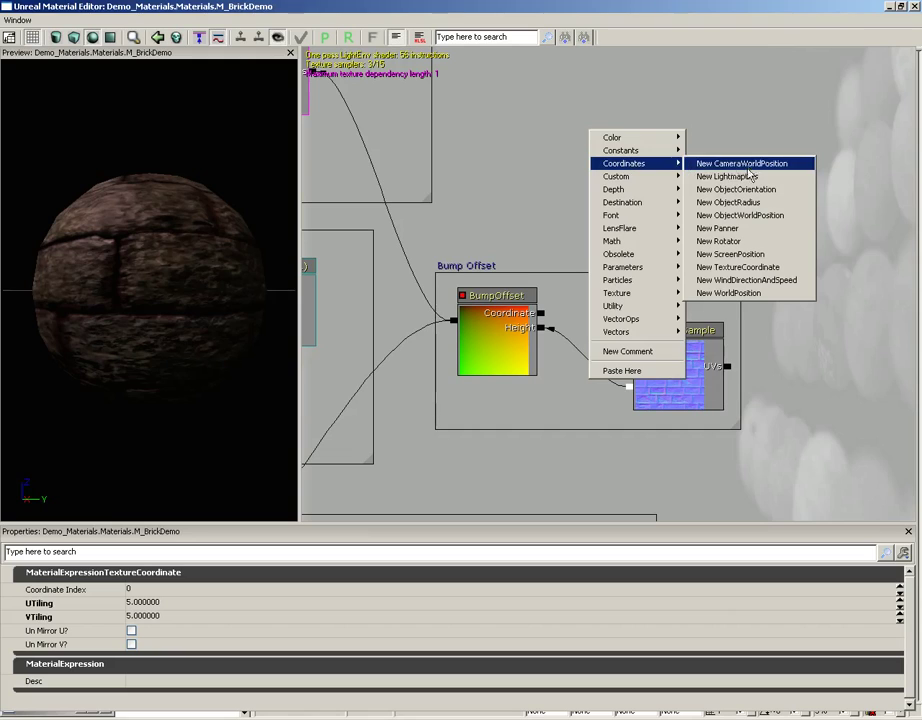
# Step: Add a new TextureCoordinate node wired to BumpOffset's Coordinate and the Texture Sample's UVs
pyautogui.click(745, 267)
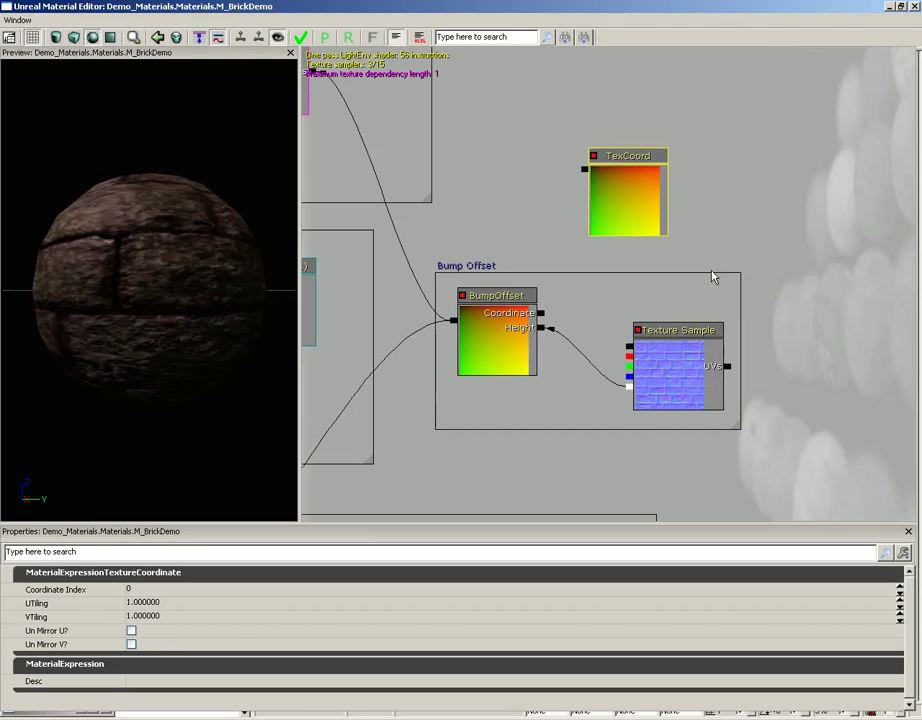
pyautogui.moveTo(585, 172); pyautogui.dragTo(544, 318)
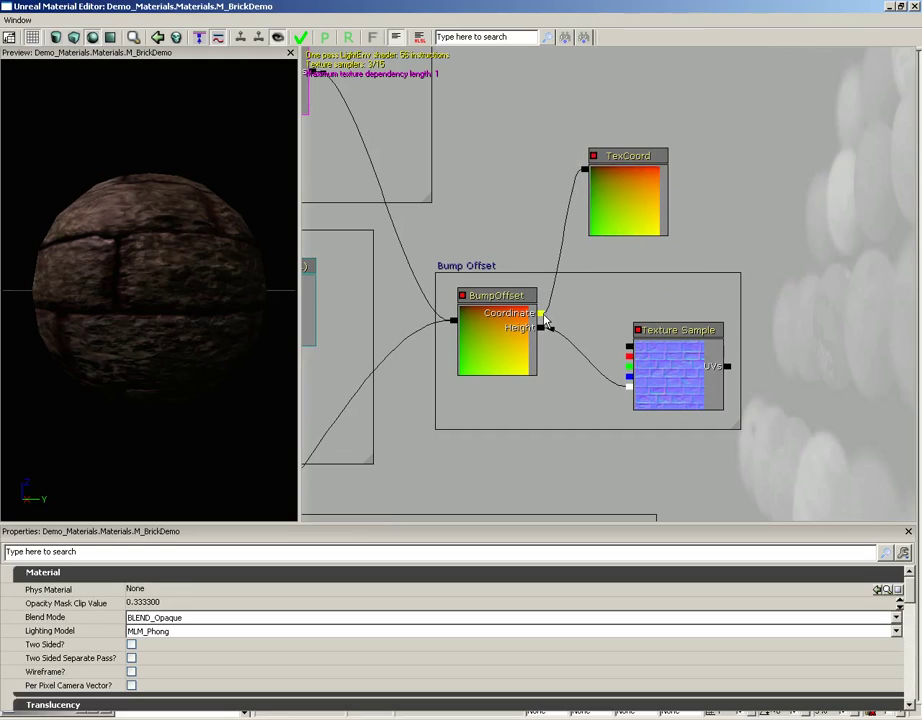
pyautogui.moveTo(461, 208); pyautogui.dragTo(648, 300)
pyautogui.moveTo(461, 181); pyautogui.dragTo(508, 51)
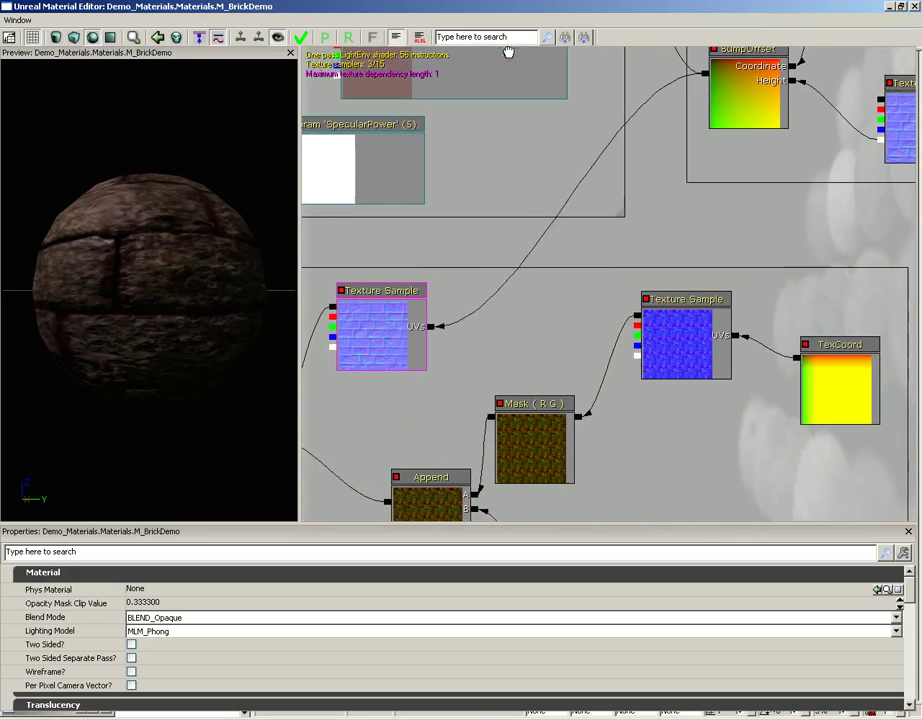
pyautogui.moveTo(502, 241); pyautogui.dragTo(232, 464)
pyautogui.click(663, 183)
pyautogui.moveTo(663, 183); pyautogui.dragTo(833, 141)
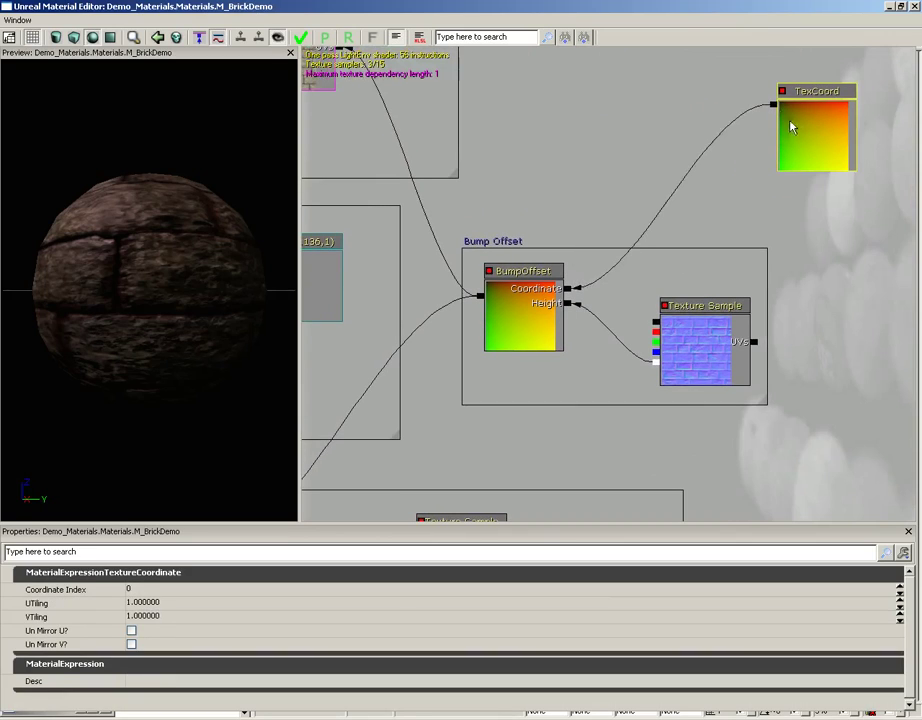
pyautogui.click(655, 174)
pyautogui.moveTo(773, 103); pyautogui.dragTo(754, 343)
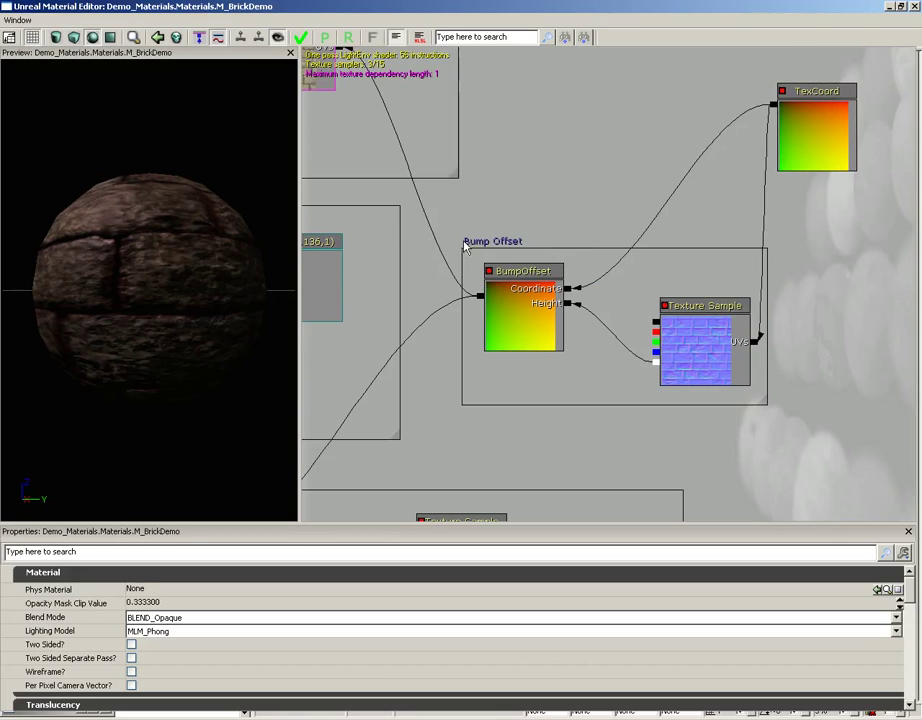
# Step: Set the new TexCoord's UTiling and VTiling to 3 and apply the material
pyautogui.click(806, 150)
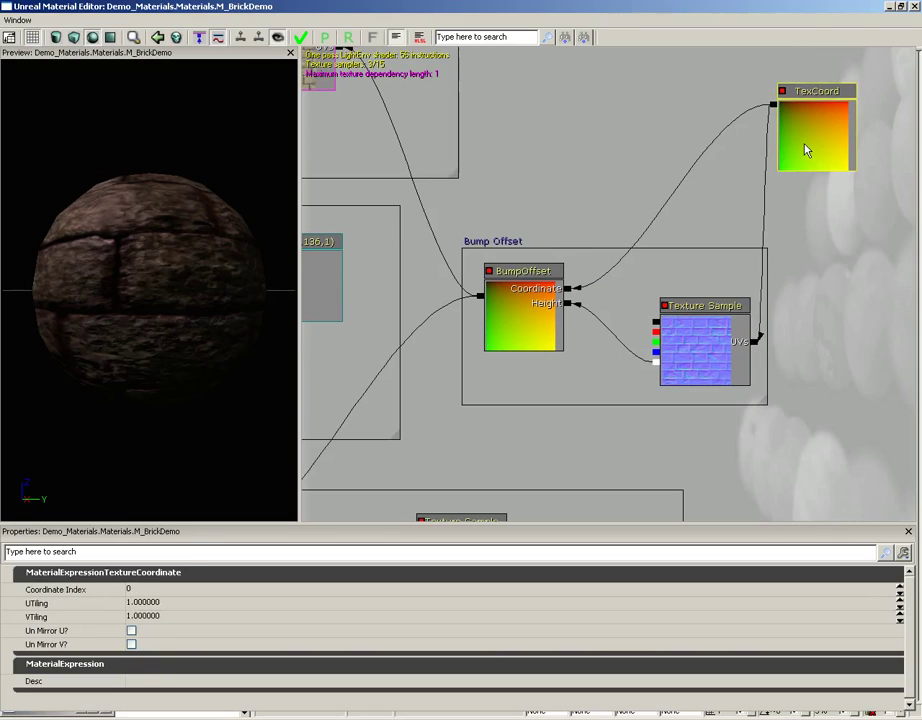
pyautogui.click(185, 603)
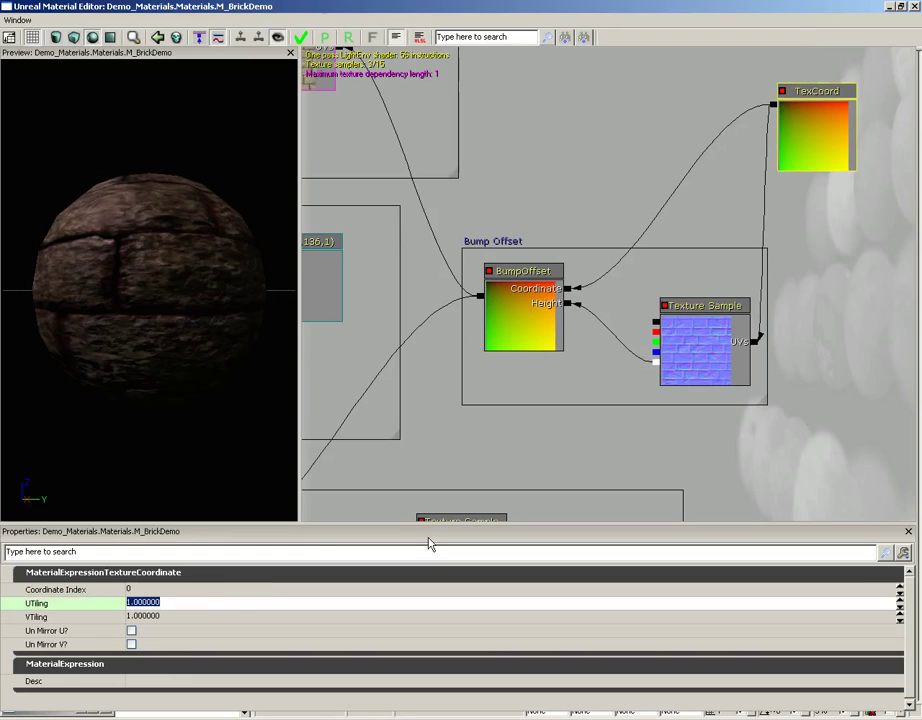
pyautogui.write('3')
pyautogui.press('Tab')
pyautogui.write('3')
pyautogui.press('Return')
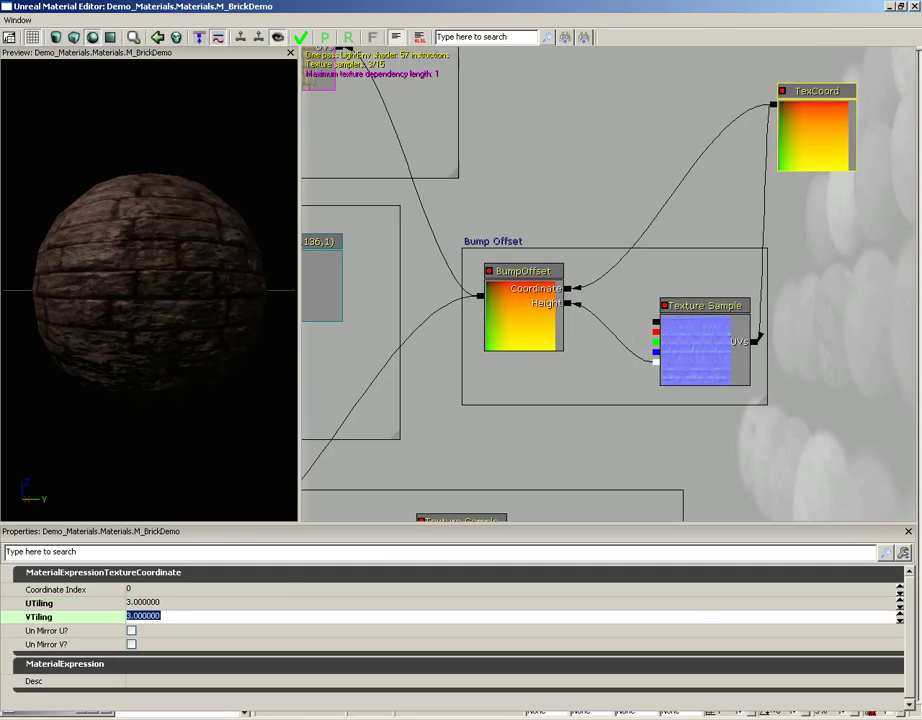
pyautogui.moveTo(117, 319); pyautogui.dragTo(282, 150)
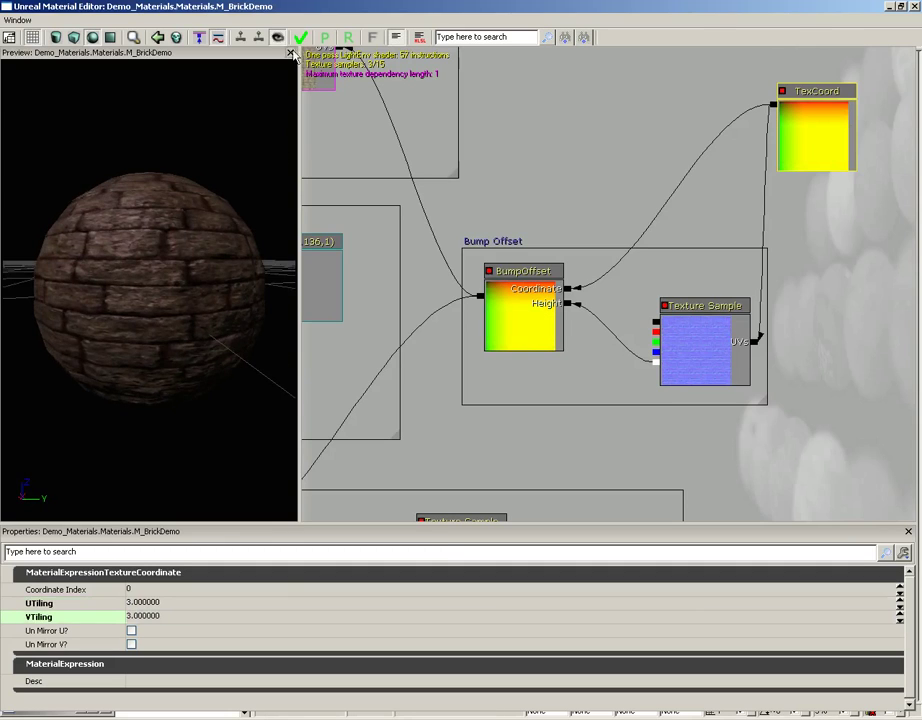
pyautogui.click(302, 40)
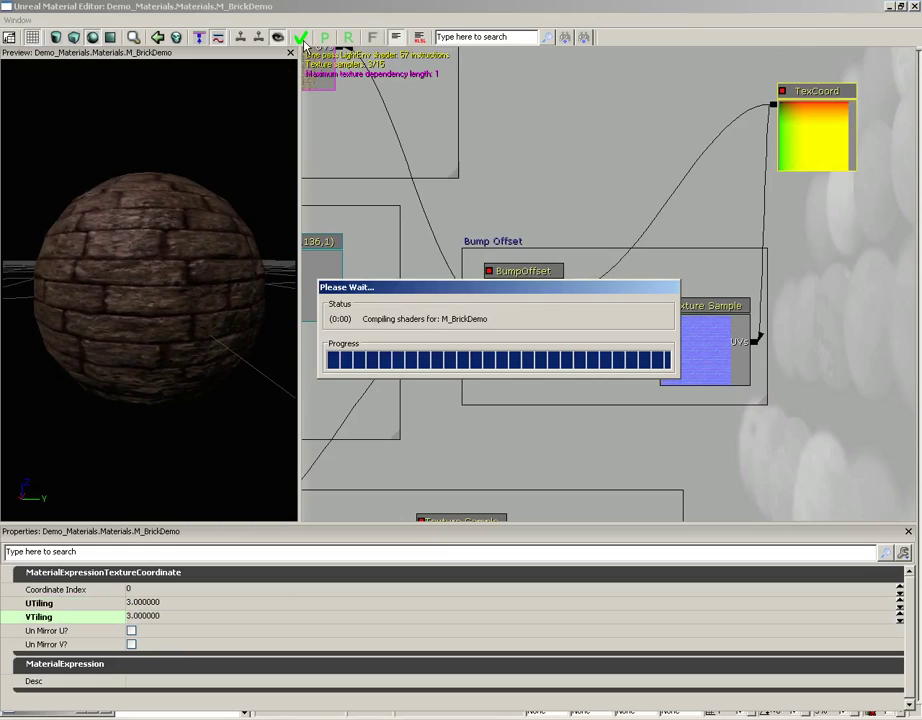
# Step: Close the Material Editor and Content Browser and move the camera up to the brick wall
pyautogui.click(913, 7)
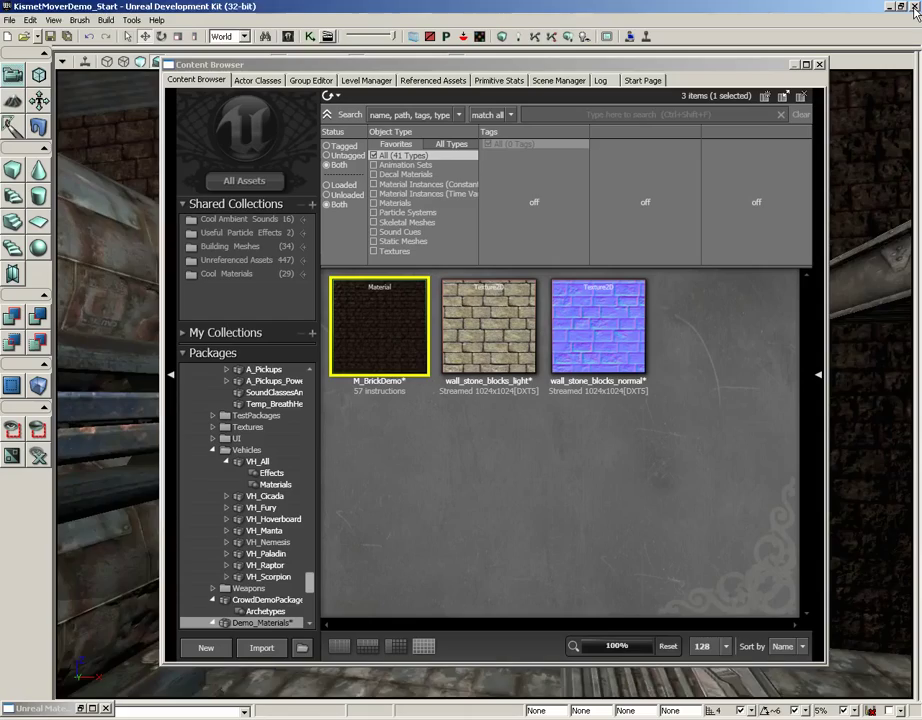
pyautogui.click(820, 65)
pyautogui.moveTo(638, 298); pyautogui.dragTo(609, 307)
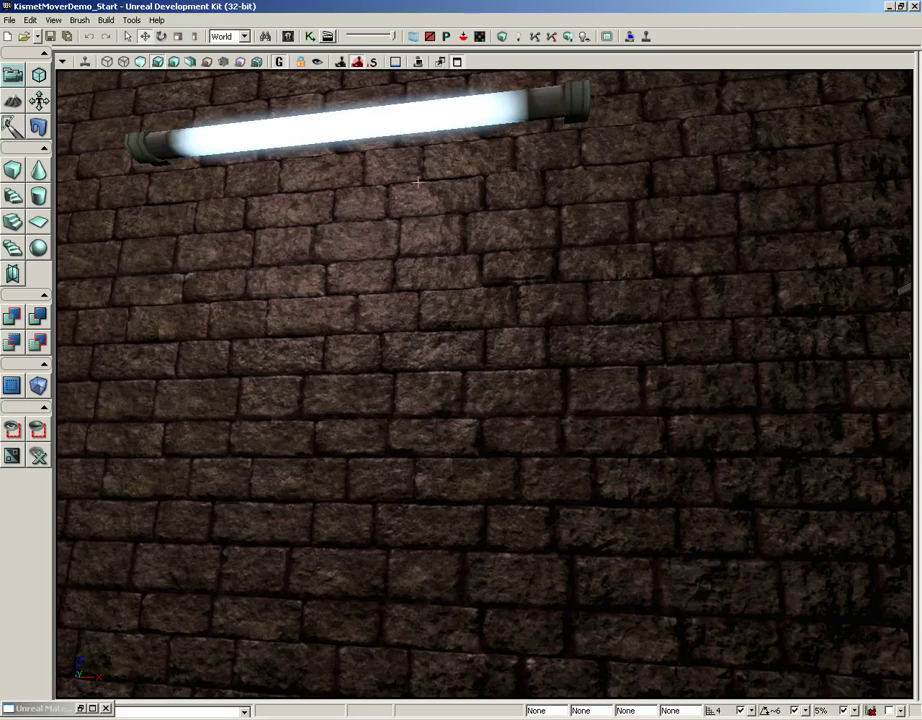
# Step: Start a new MaterialInstanceConstant in Demo_Materials with group Materials and name MatInst_GreenBricks
pyautogui.click(287, 36)
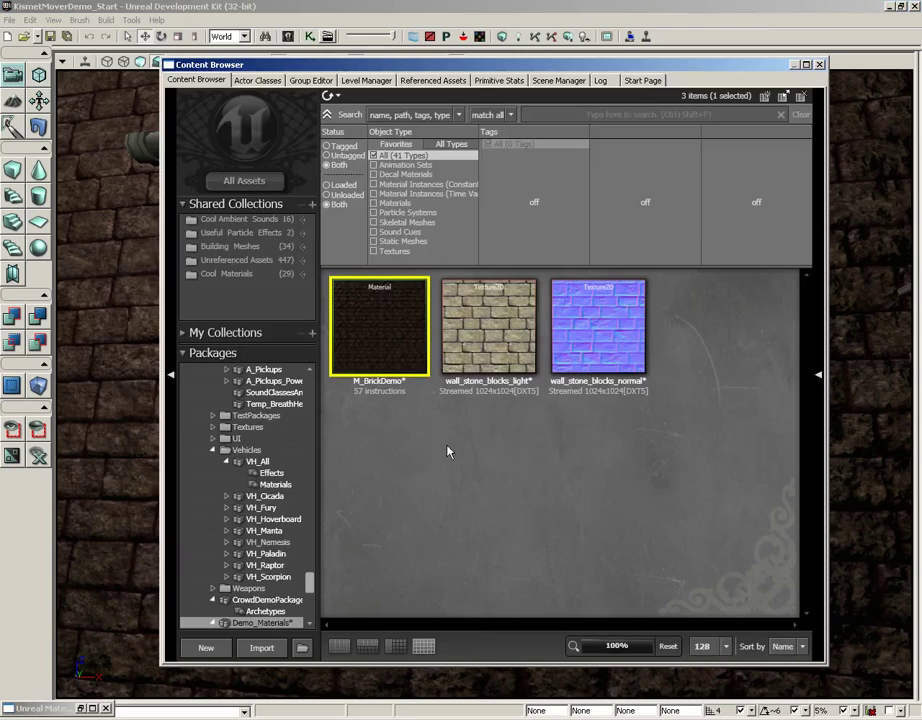
pyautogui.rightClick(406, 460)
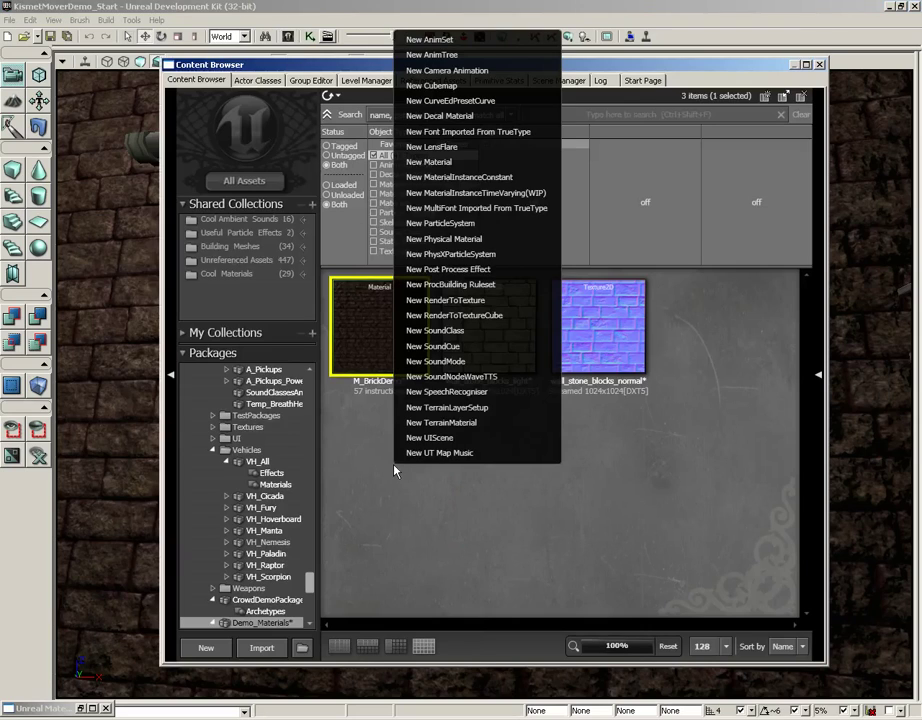
pyautogui.click(482, 177)
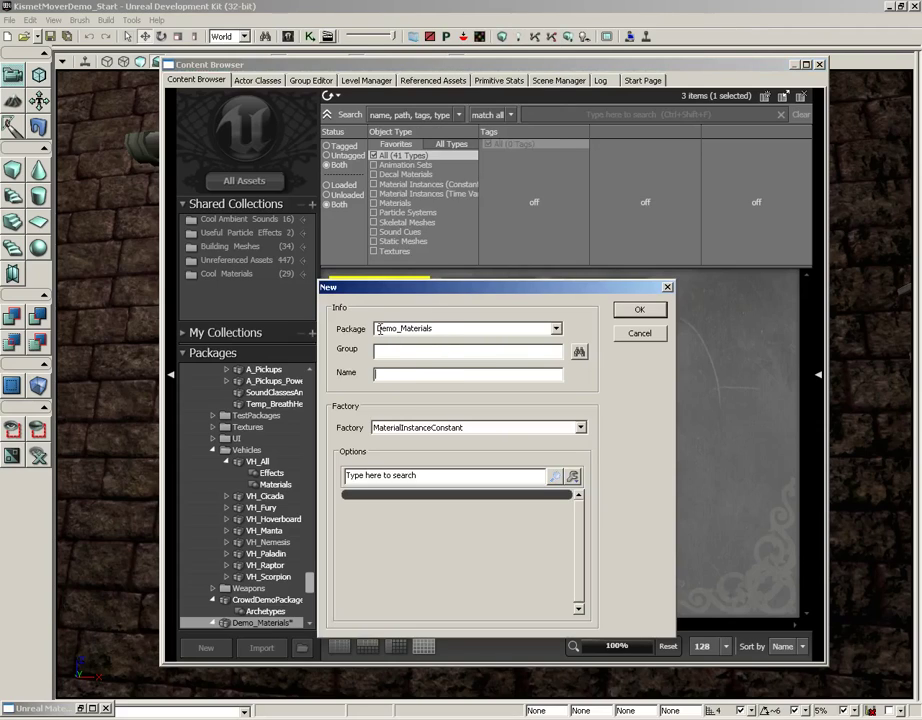
pyautogui.click(432, 352)
pyautogui.write('Materials')
pyautogui.press('Tab')
pyautogui.write('MA')
pyautogui.press('BackSpace')
pyautogui.press('BackSpace')
pyautogui.write('atInst')
pyautogui.write('_Demo')
pyautogui.press('BackSpace')
pyautogui.press('BackSpace')
pyautogui.press('BackSpace')
pyautogui.press('BackSpace')
pyautogui.write('GreenBricks')
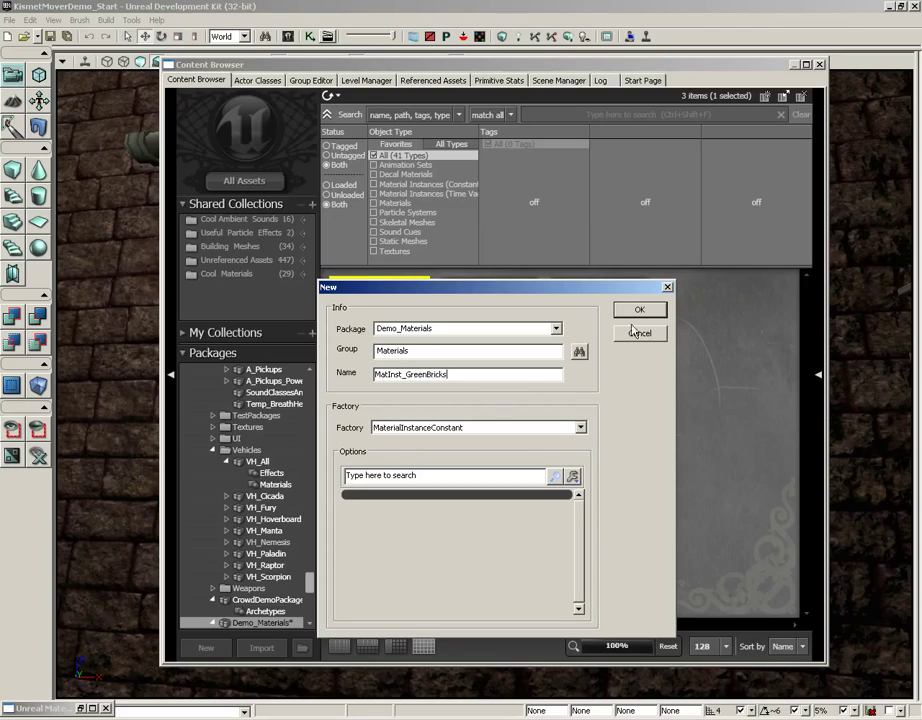
# Step: Confirm creation of MatInst_GreenBricks and close the Content Browser to reveal its instance editor
pyautogui.click(640, 309)
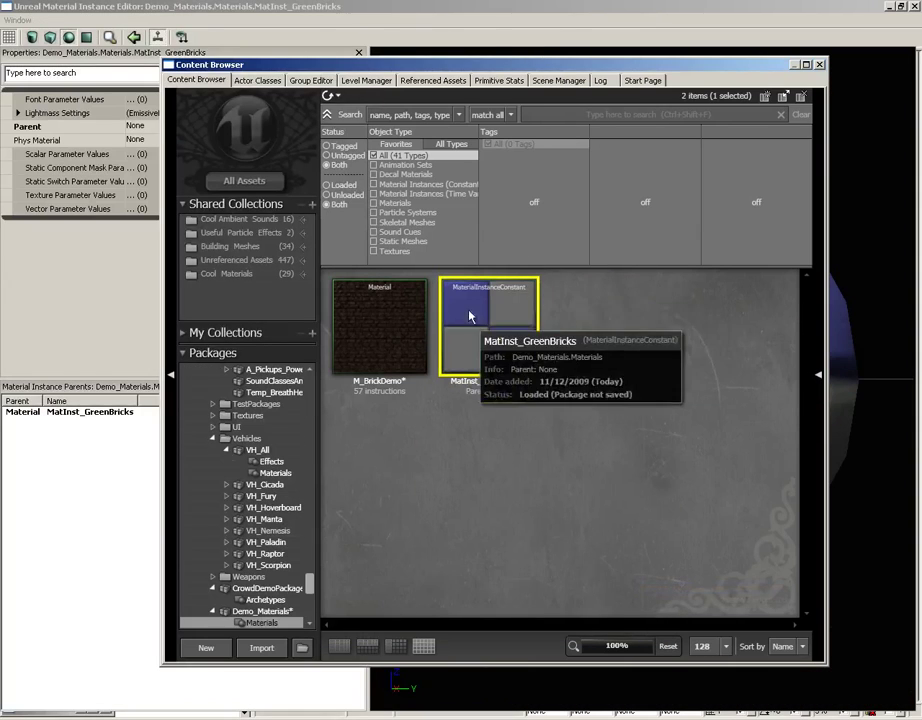
pyautogui.click(819, 65)
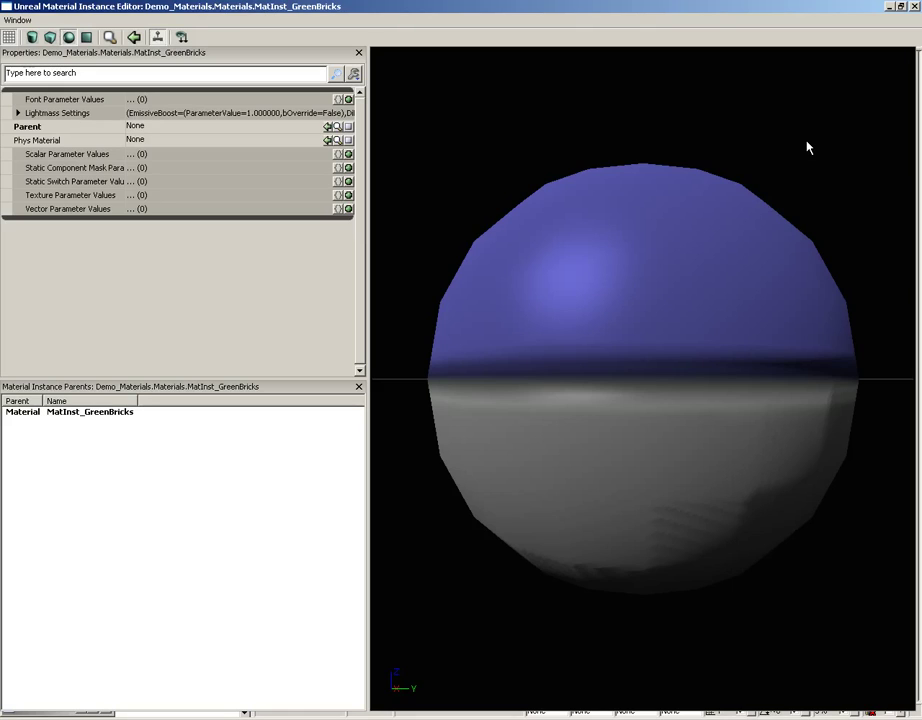
# Step: Minimize the Material Instance Editor and select M_BrickDemo in the Content Browser
pyautogui.click(889, 7)
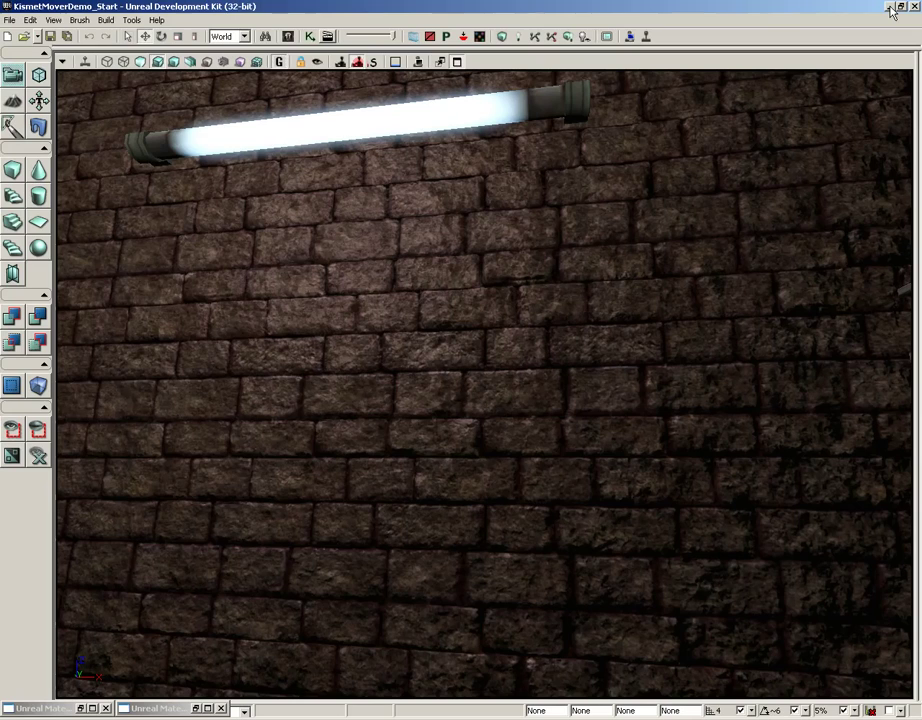
pyautogui.click(288, 37)
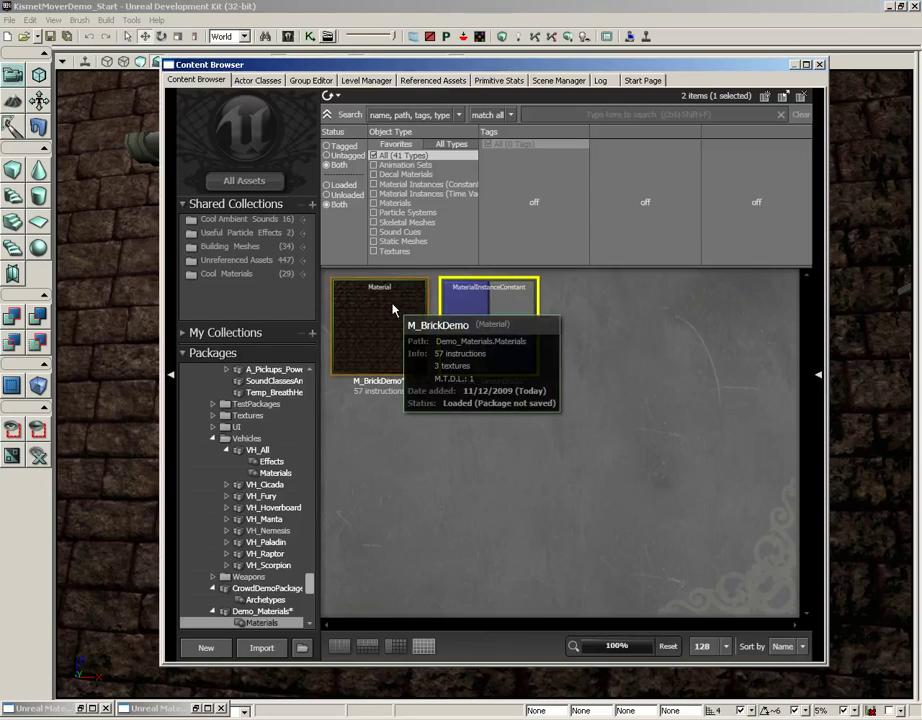
pyautogui.click(392, 326)
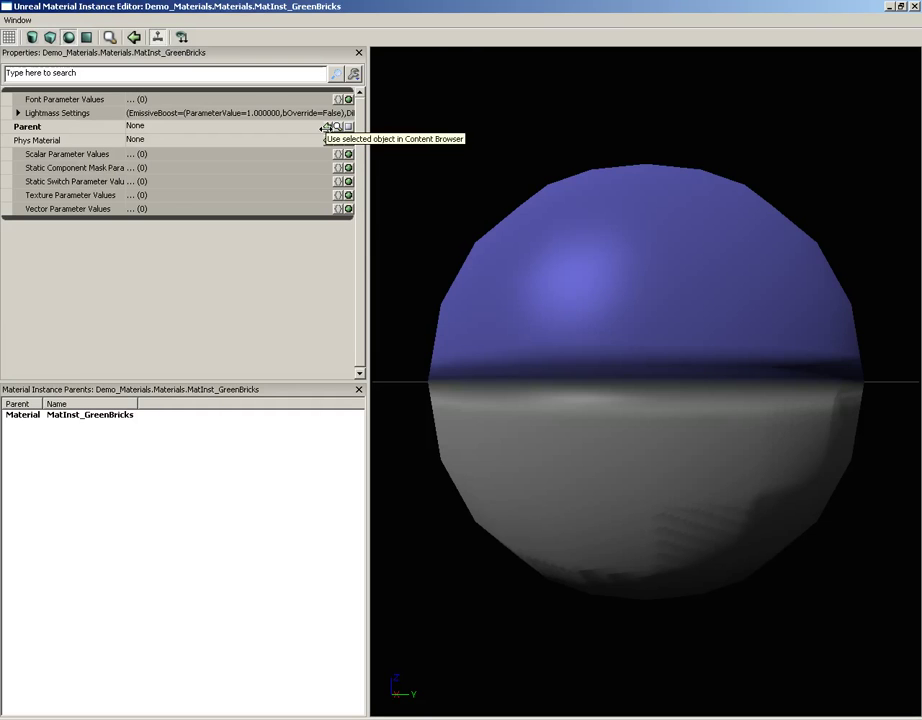
# Step: Assign M_BrickDemo as MatInst_GreenBricks' Parent and orbit the preview to inspect the bricks
pyautogui.click(327, 127)
pyautogui.moveTo(615, 206); pyautogui.dragTo(600, 253)
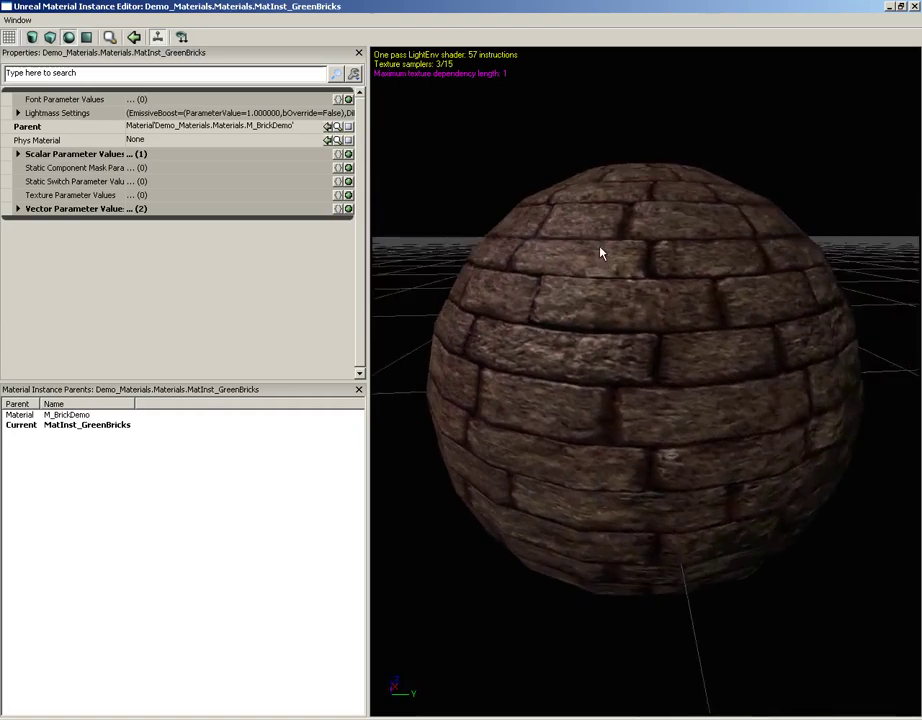
pyautogui.moveTo(600, 253); pyautogui.dragTo(549, 236, button='right')
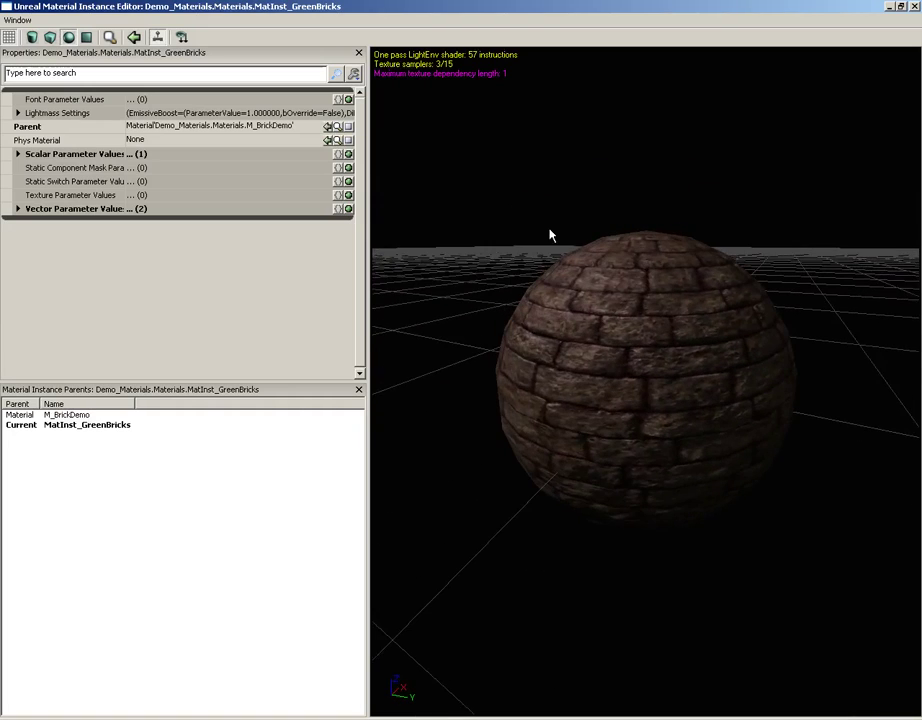
pyautogui.moveTo(549, 236); pyautogui.dragTo(714, 256)
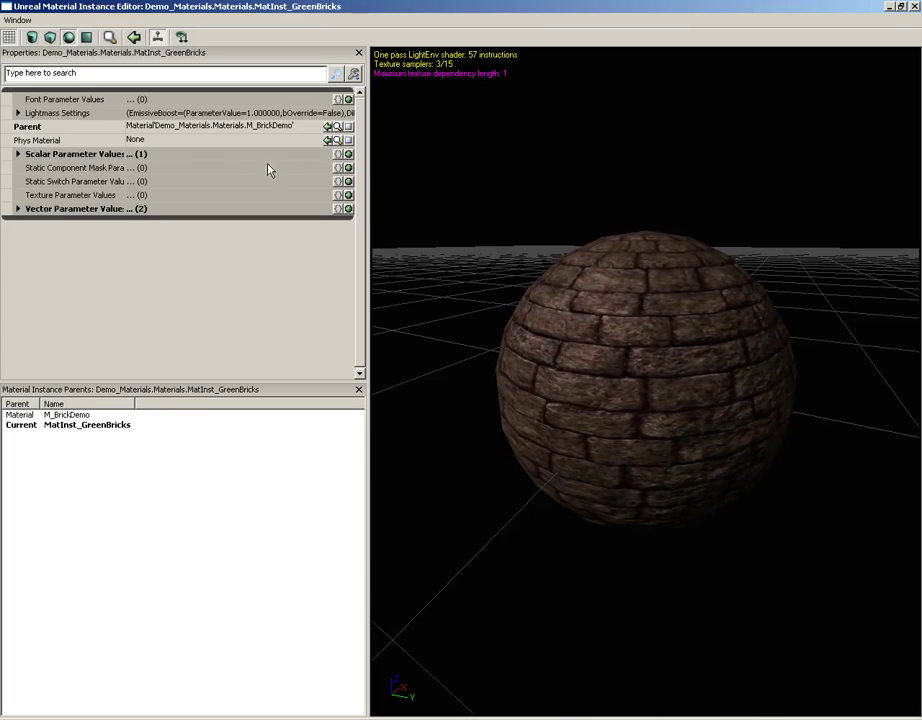
# Step: Override SpecularPower with 3, try 20, then undo back to 3
pyautogui.click(30, 157)
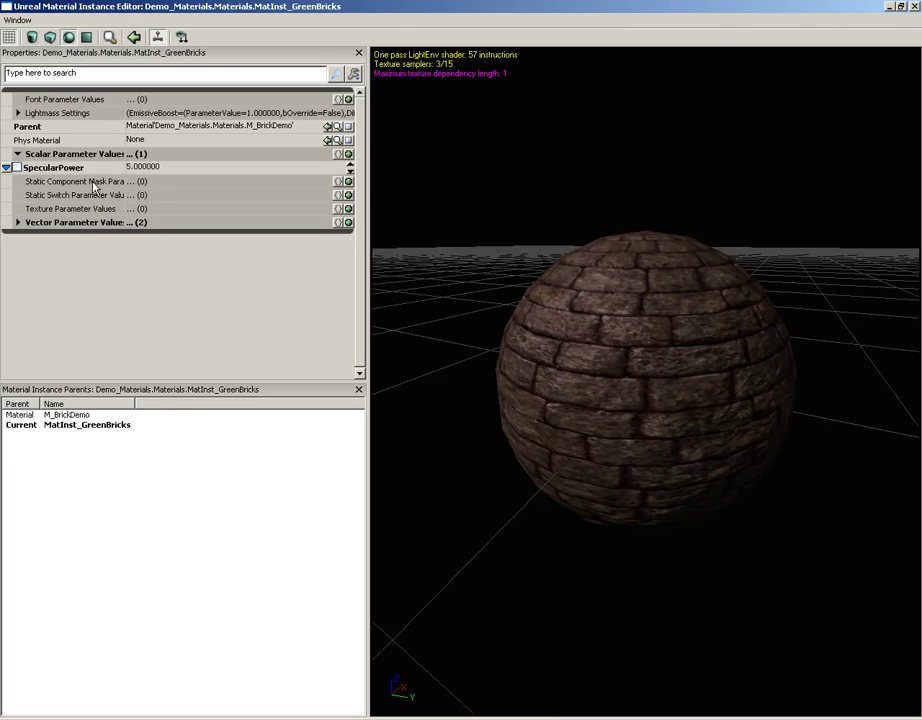
pyautogui.click(16, 167)
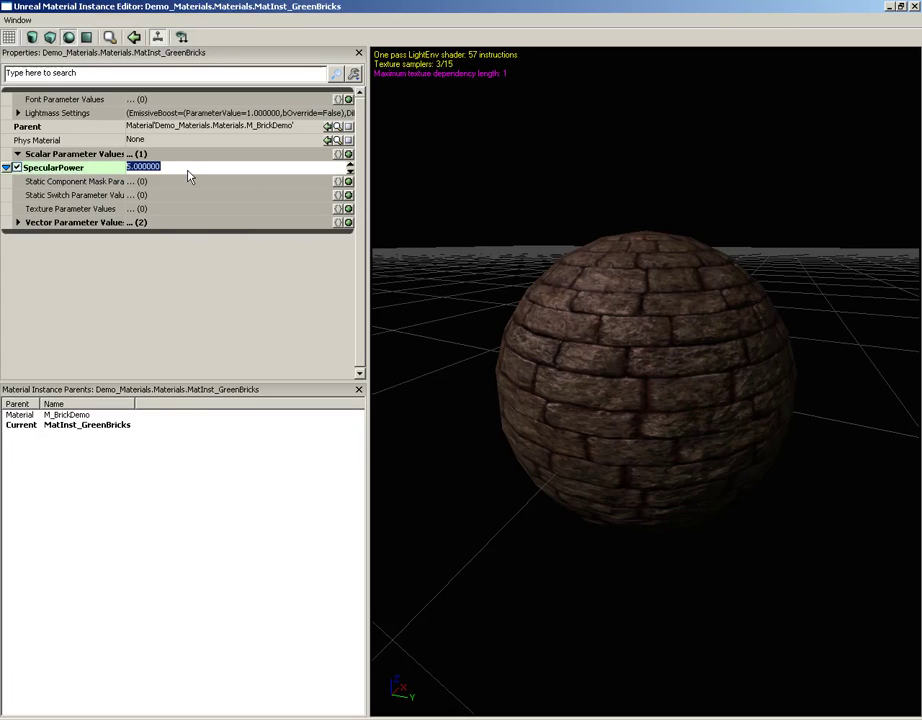
pyautogui.write('3')
pyautogui.press('Return')
pyautogui.moveTo(520, 300); pyautogui.dragTo(600, 280)
pyautogui.click(157, 169)
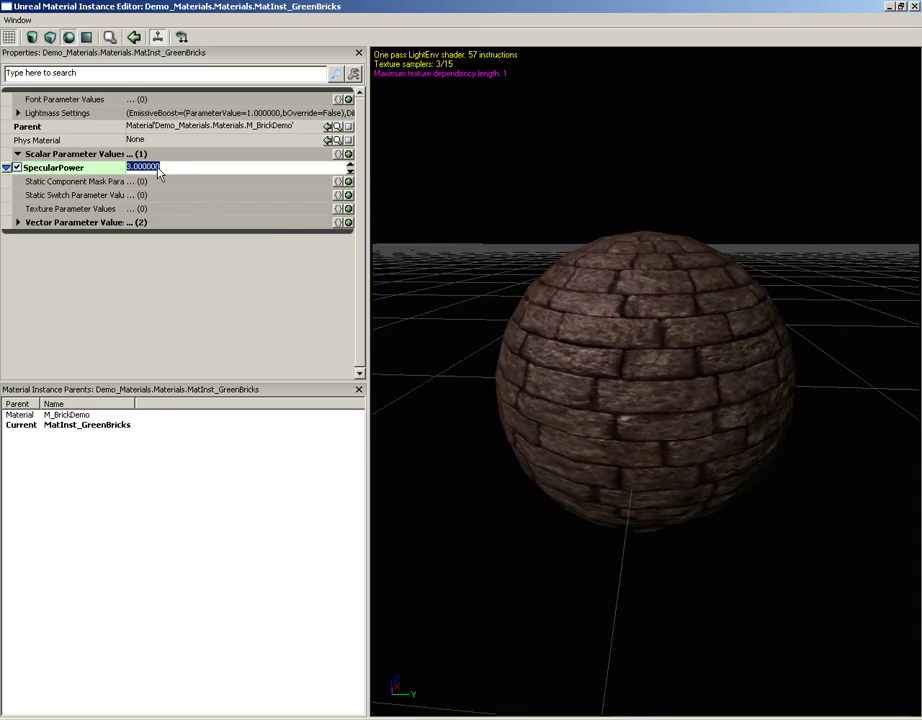
pyautogui.write('20')
pyautogui.press('Return')
pyautogui.moveTo(640, 362); pyautogui.dragTo(645, 318)
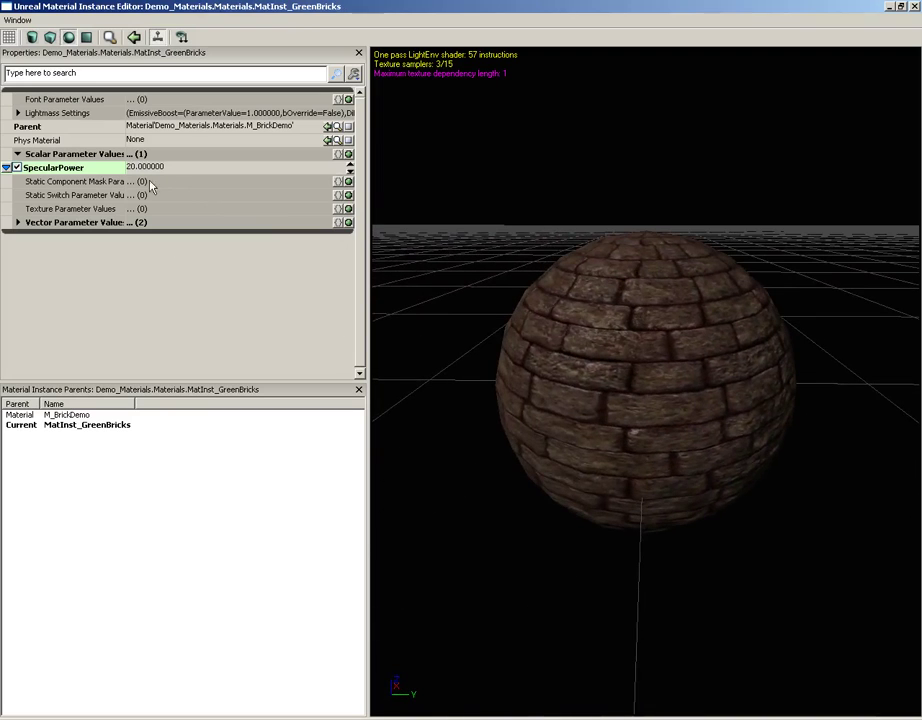
pyautogui.hotkey('ctrl', 'z')
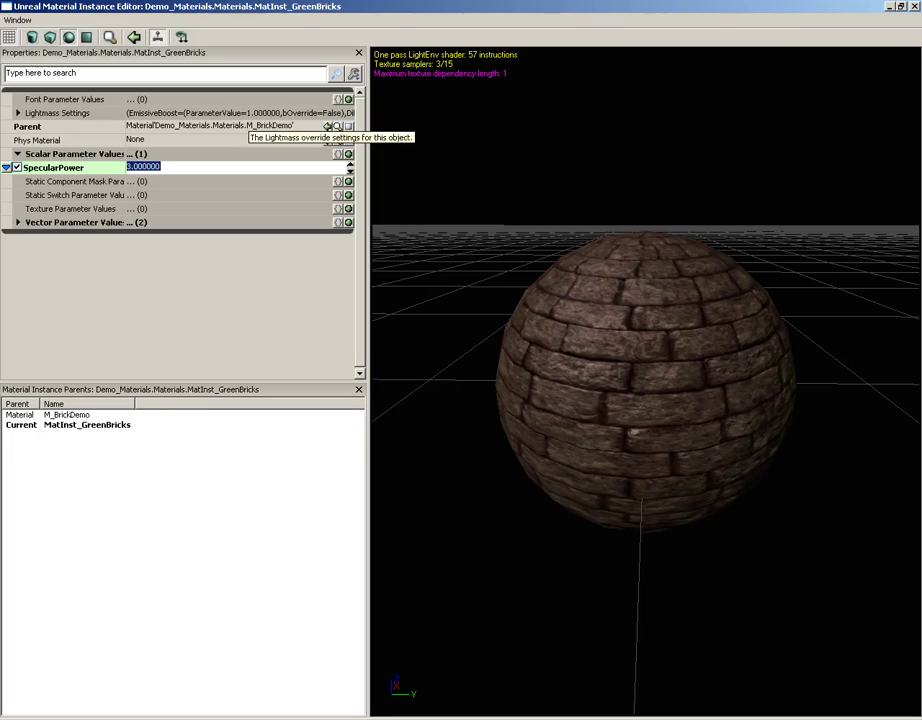
# Step: Override BrickColor with green (31, 123, 4) and enable the SpecularColor override
pyautogui.click(17, 222)
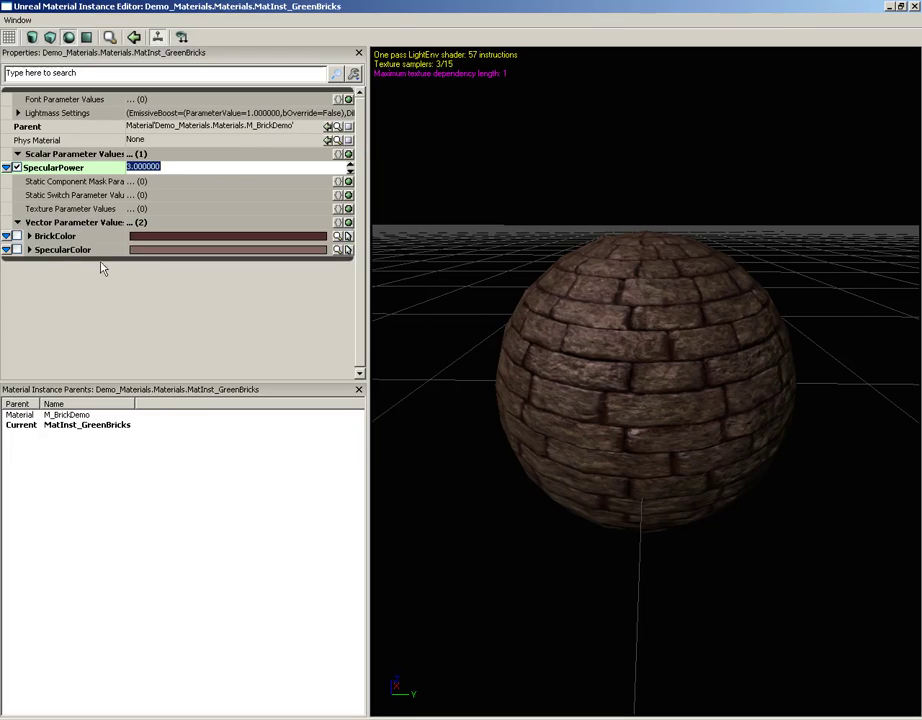
pyautogui.moveTo(667, 305); pyautogui.dragTo(243, 270)
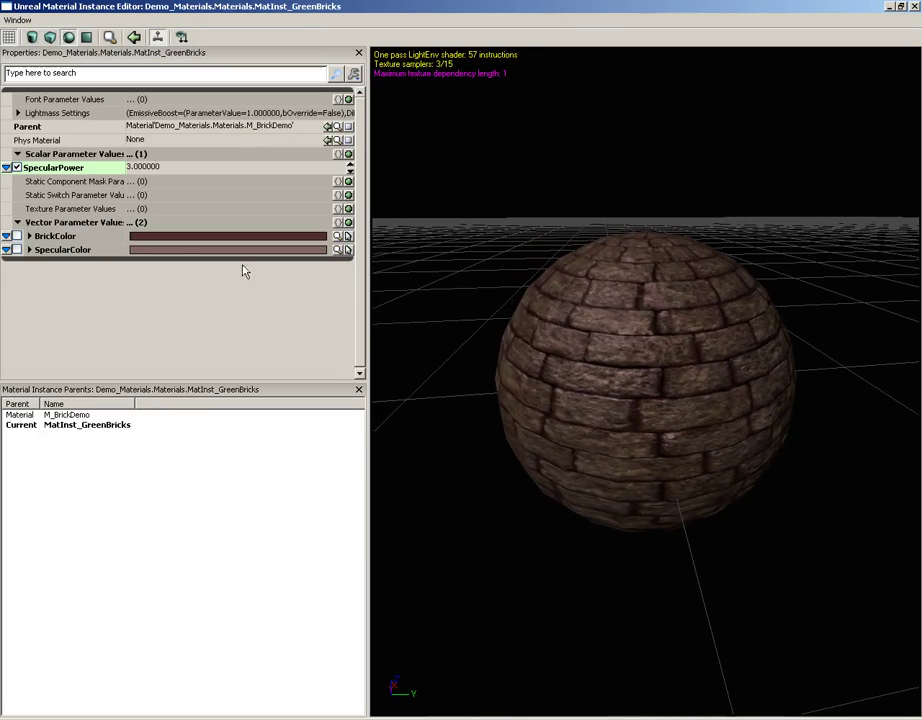
pyautogui.click(17, 236)
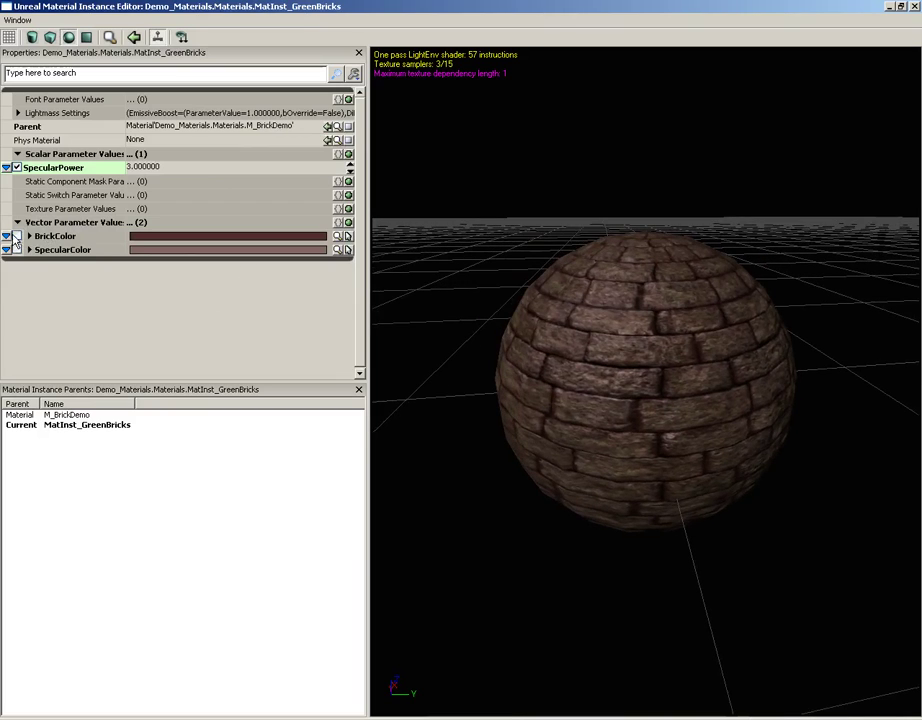
pyautogui.click(342, 237)
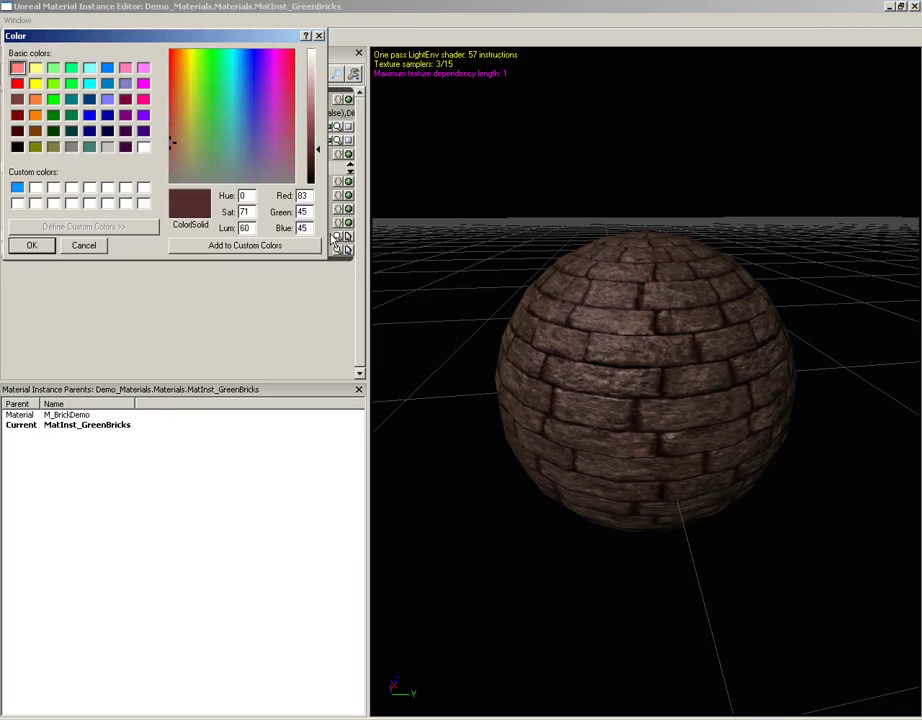
pyautogui.click(206, 60)
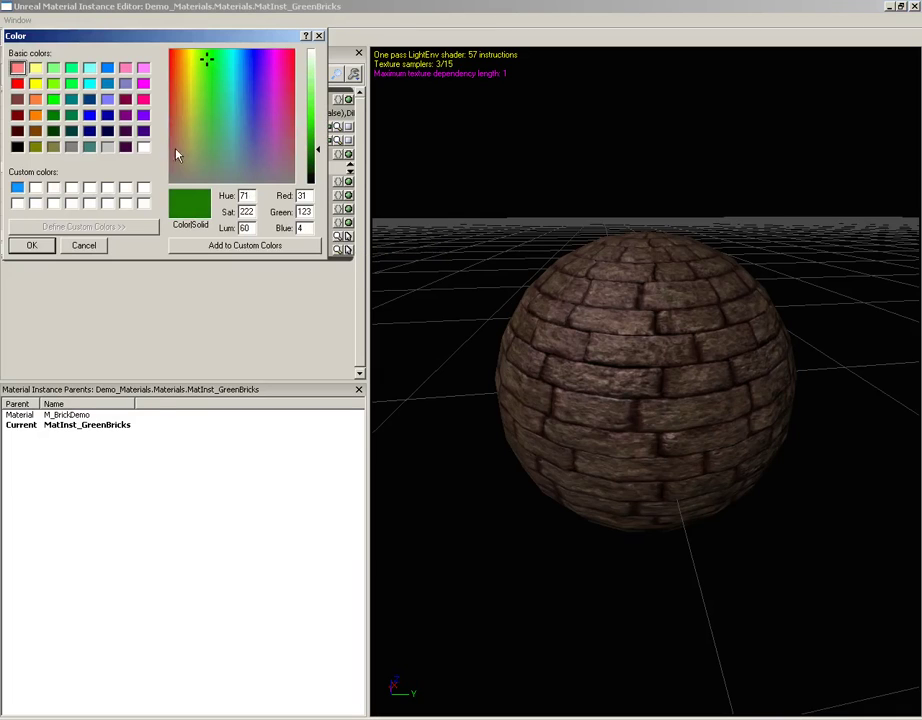
pyautogui.click(30, 247)
pyautogui.moveTo(601, 329); pyautogui.dragTo(669, 233)
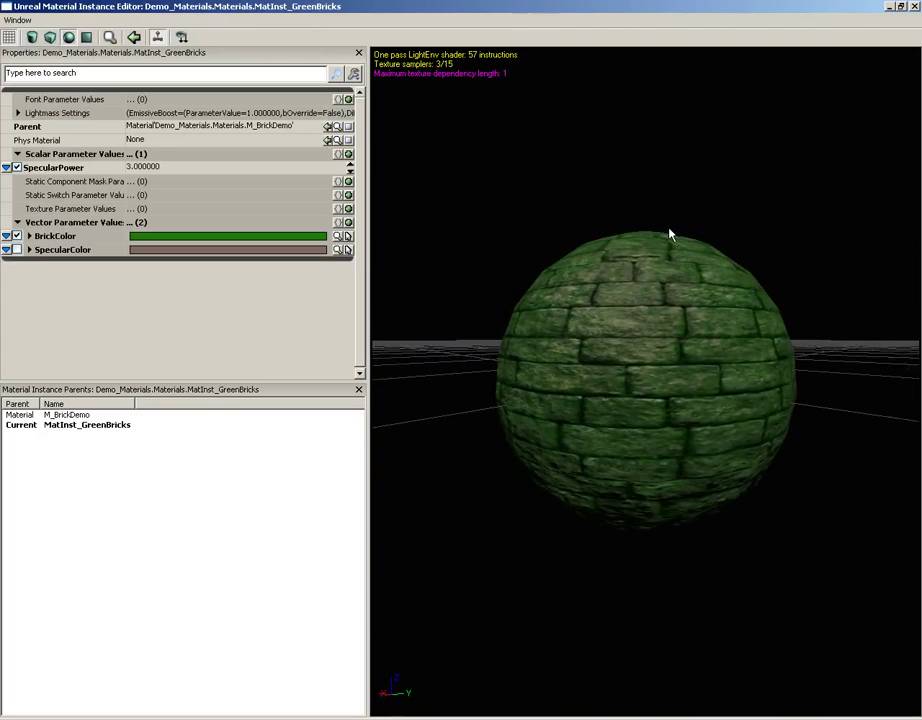
pyautogui.click(14, 250)
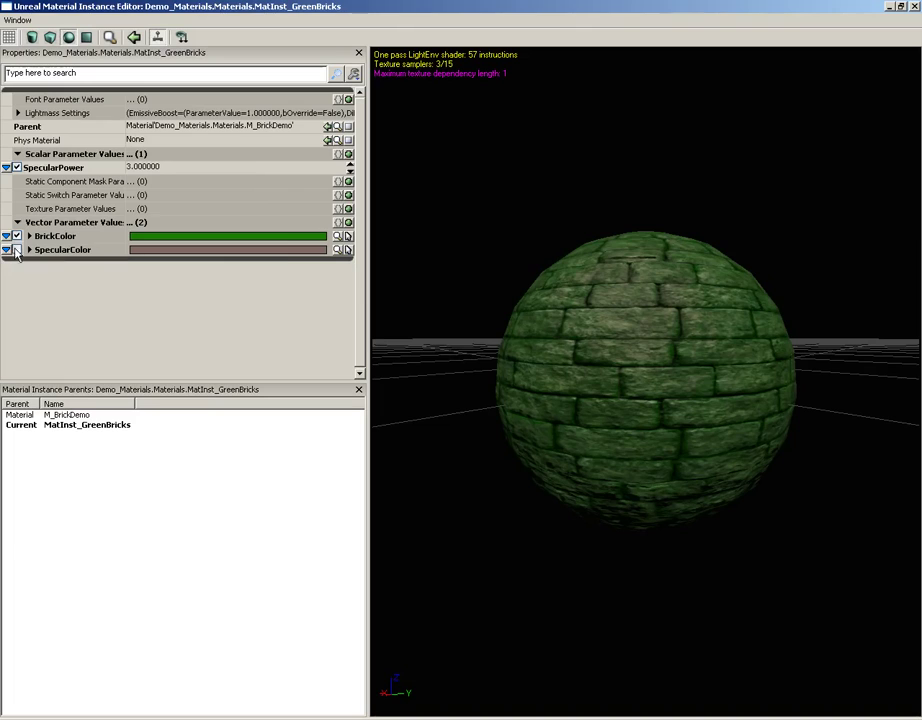
# Step: Give SpecularColor a muted green colour
pyautogui.click(339, 250)
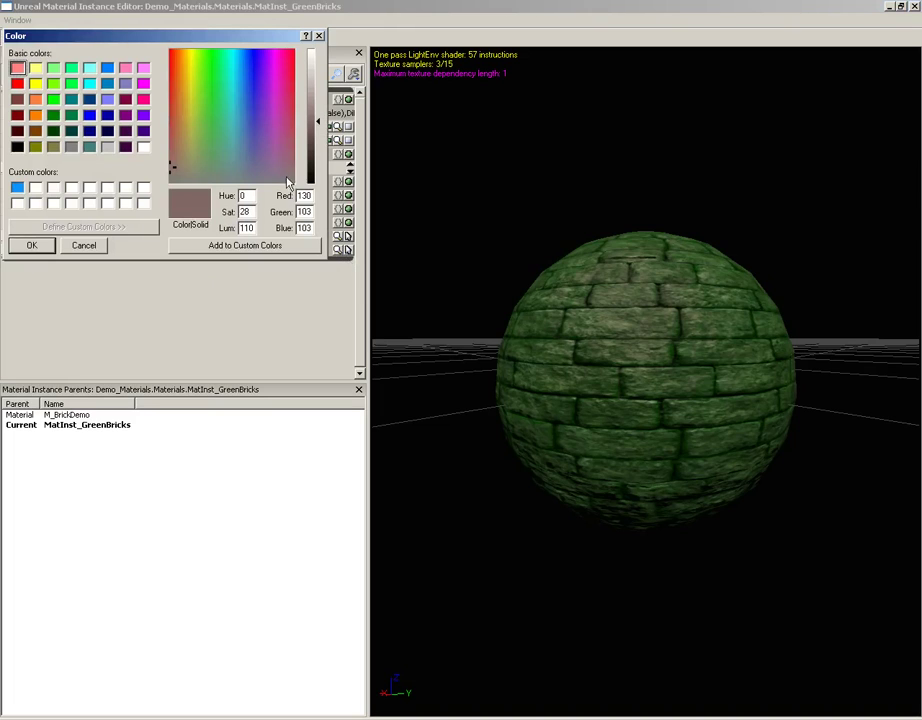
pyautogui.click(203, 163)
pyautogui.click(31, 245)
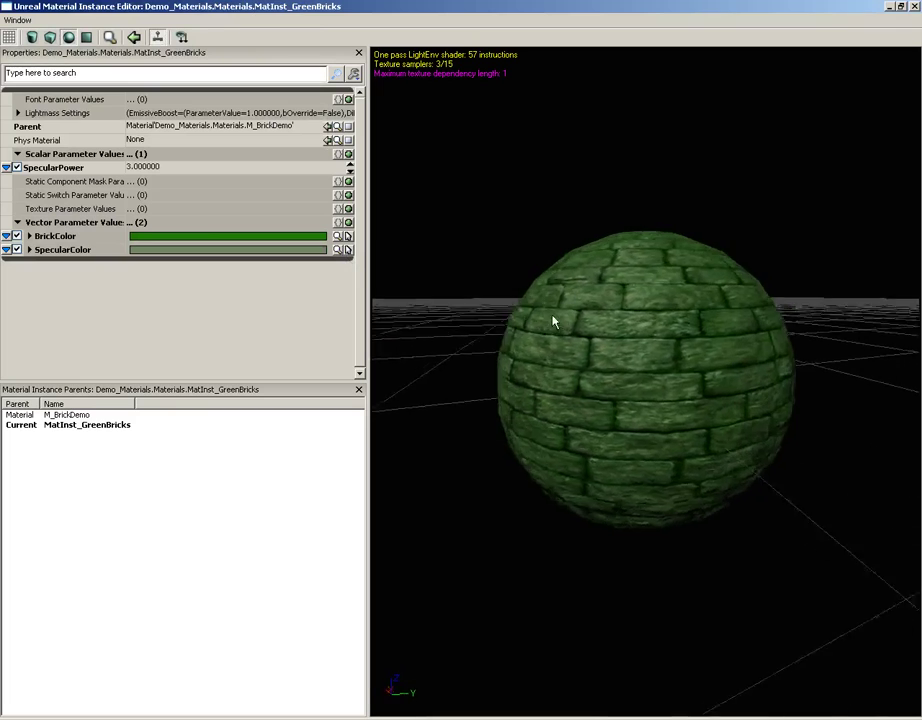
pyautogui.moveTo(553, 321); pyautogui.dragTo(502, 319)
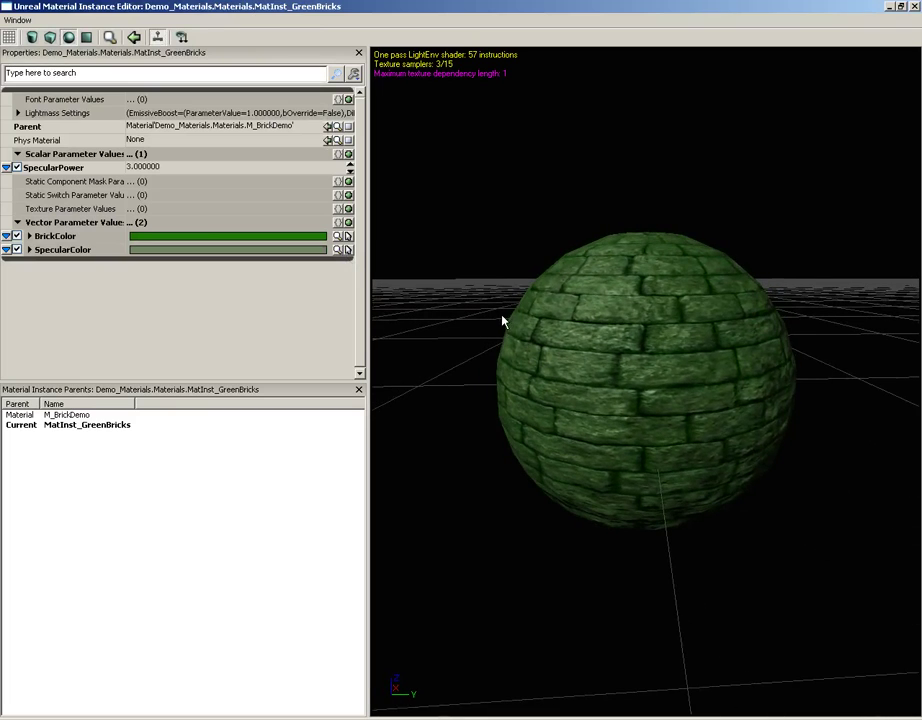
# Step: Change BrickColor to a paler, darker green and check the preview sphere
pyautogui.click(339, 238)
pyautogui.moveTo(316, 148); pyautogui.dragTo(317, 104)
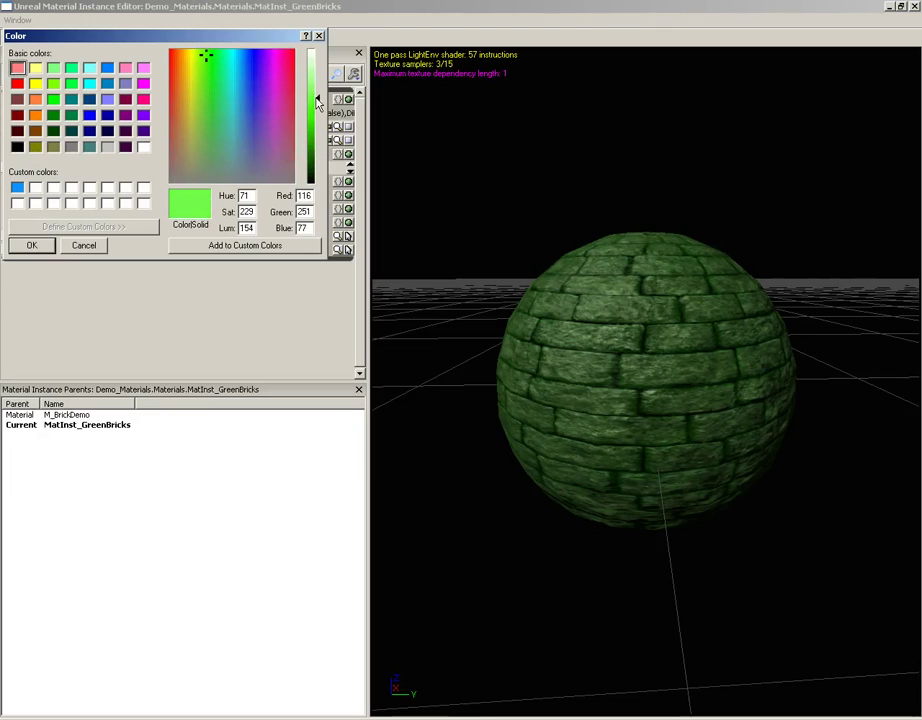
pyautogui.click(209, 149)
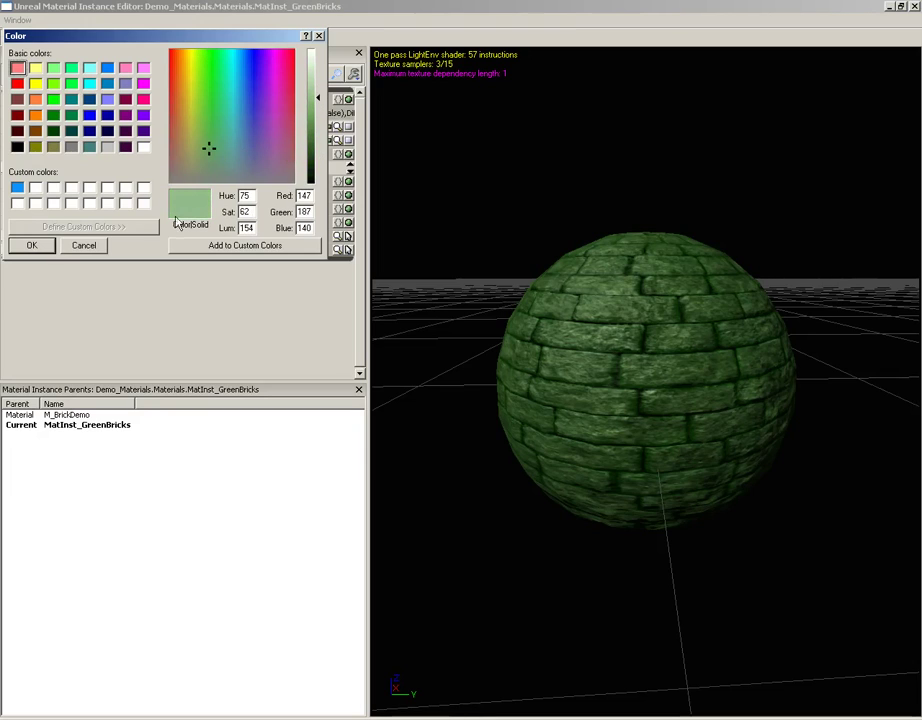
pyautogui.click(317, 152)
pyautogui.click(38, 246)
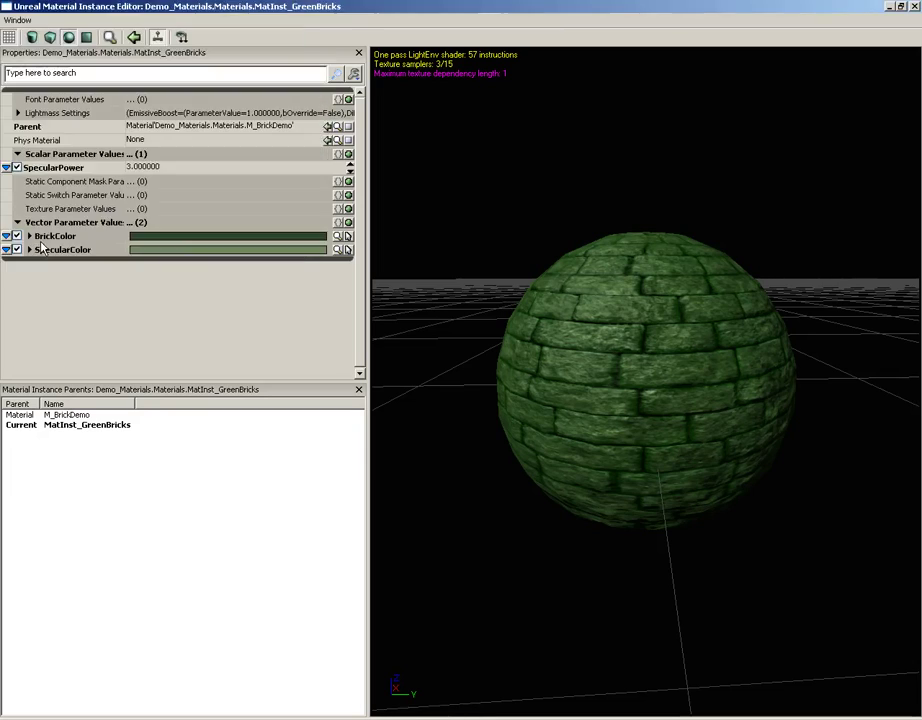
pyautogui.moveTo(632, 319)
pyautogui.mouseDown()
pyautogui.moveTo(763, 303)
pyautogui.moveTo(806, 270)
pyautogui.moveTo(772, 251)
pyautogui.moveTo(706, 257)
pyautogui.moveTo(623, 319)
pyautogui.mouseUp()
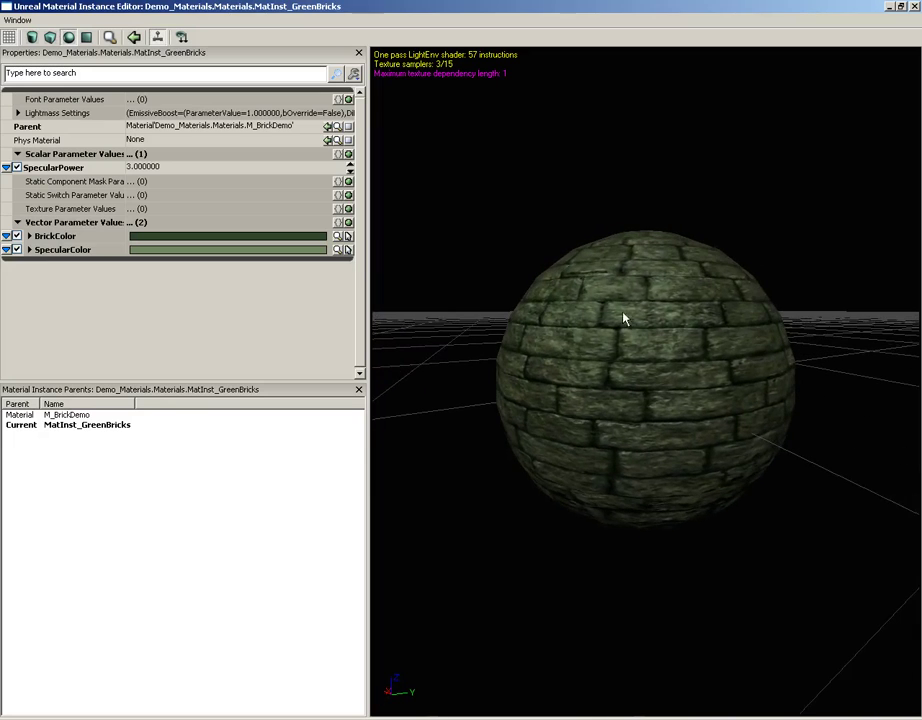
# Step: Close the Material Instance Editor and Content Browser, leaving MatInst_GreenBricks selected, then view the green-brick wall
pyautogui.click(913, 7)
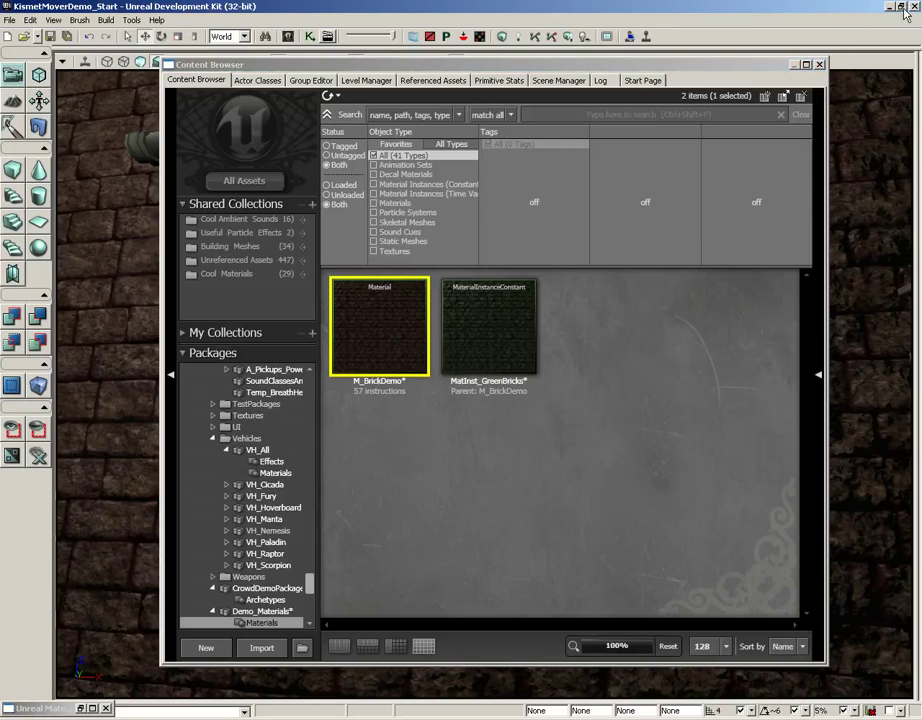
pyautogui.click(515, 320)
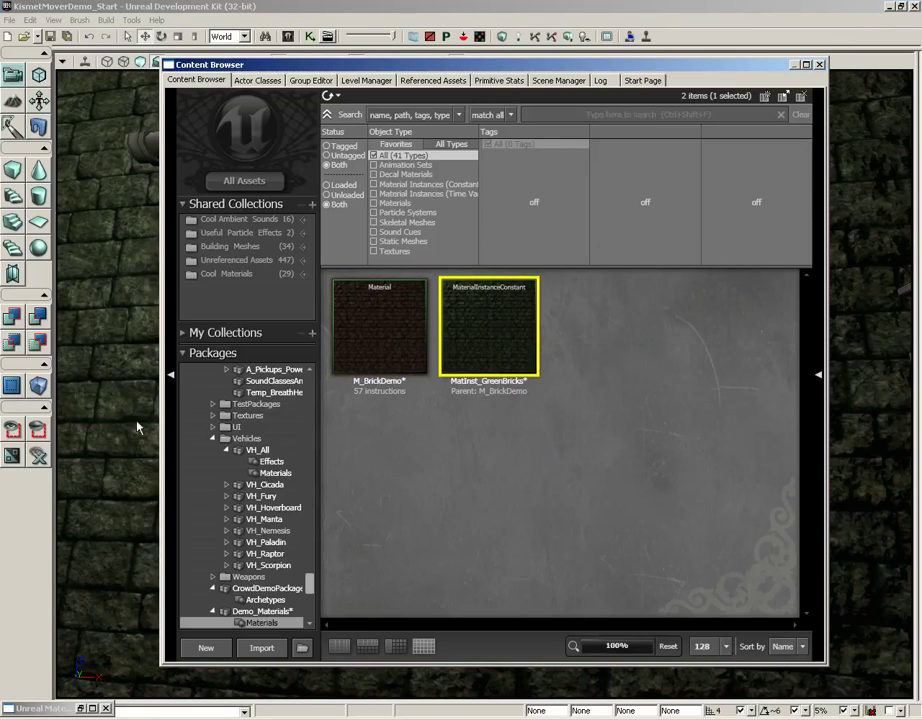
pyautogui.click(820, 65)
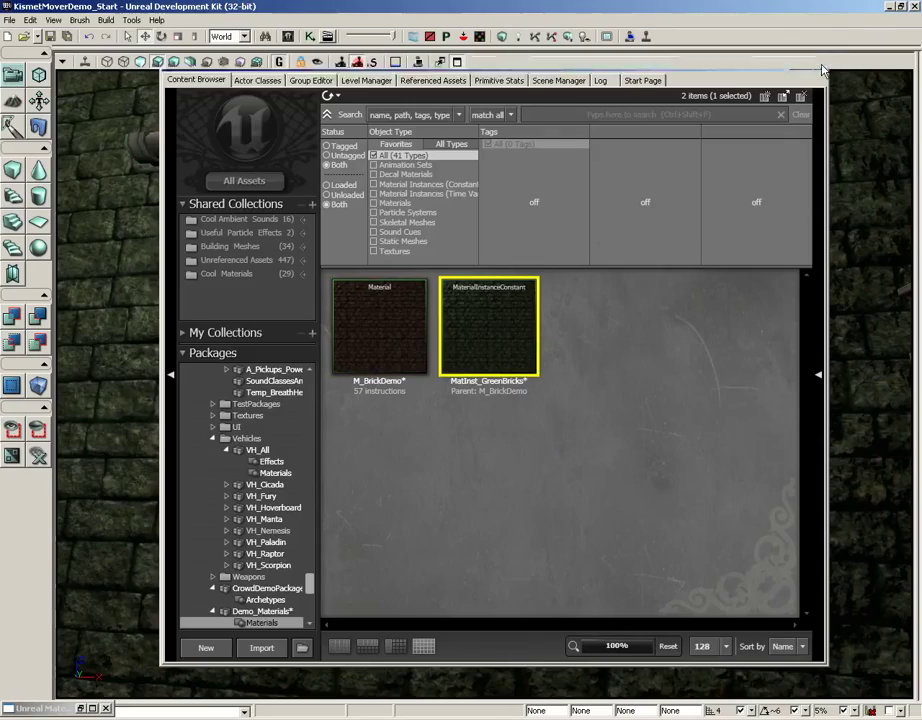
pyautogui.moveTo(447, 383)
pyautogui.mouseDown()
pyautogui.moveTo(446, 455)
pyautogui.moveTo(435, 382)
pyautogui.mouseUp()
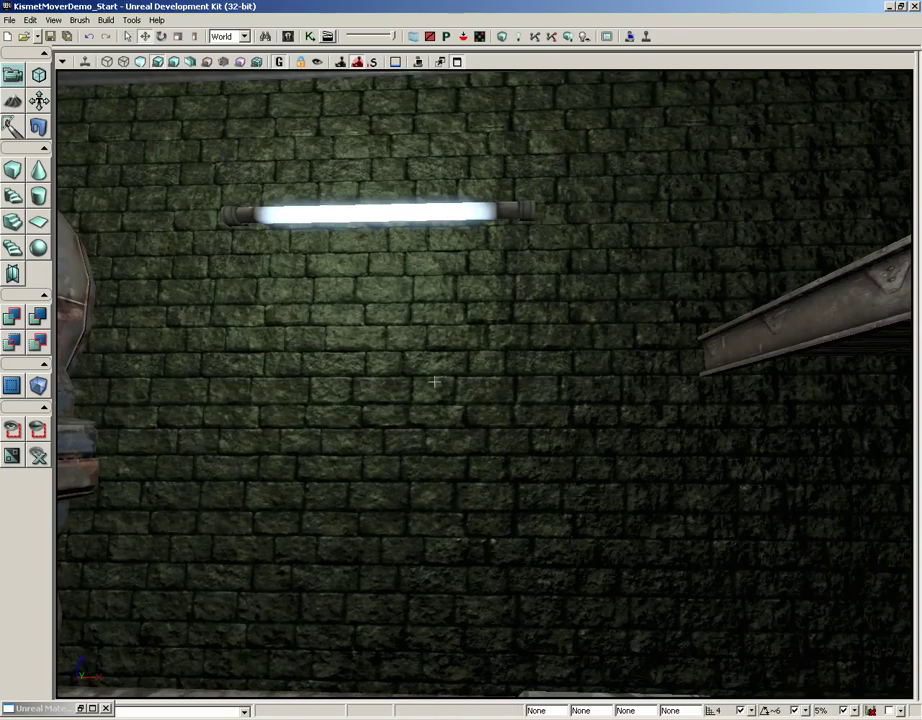